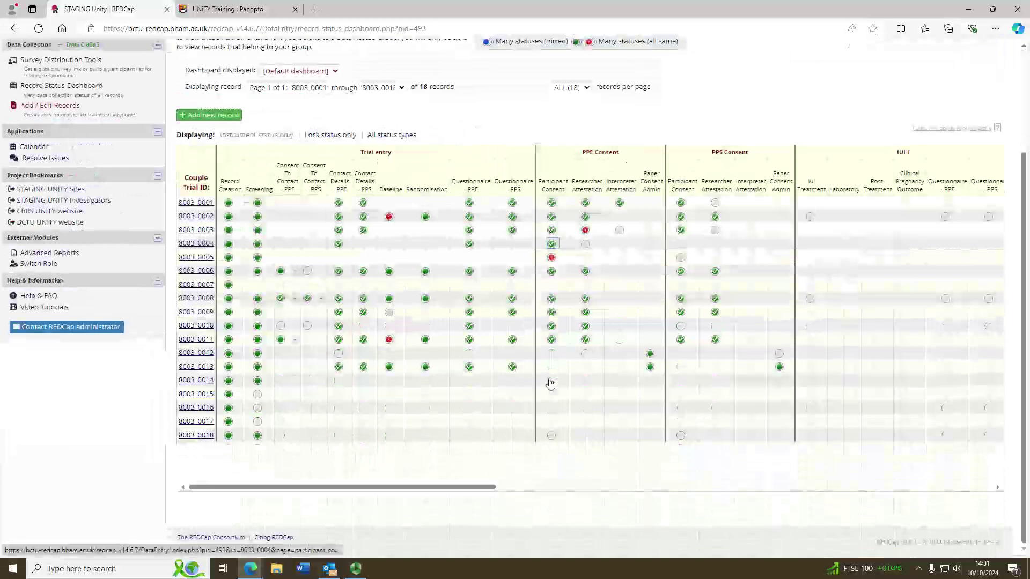
Step: Open the last couple's record in the status dashboard, and follow the UNiTY Trial Online Consent Form link in the 14:23 Outlook email
left_click(197, 435)
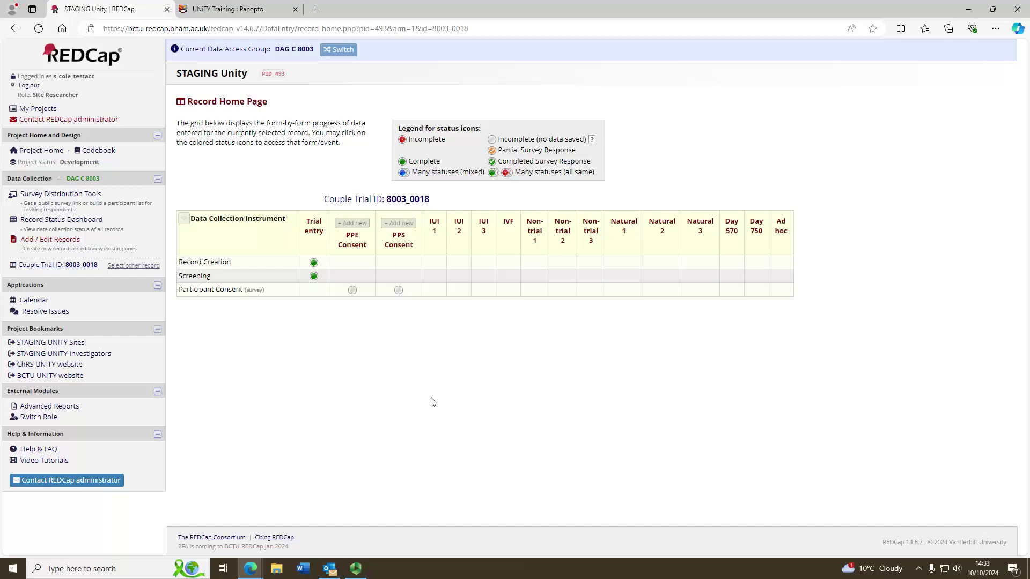
left_click(329, 568)
left_click(268, 208)
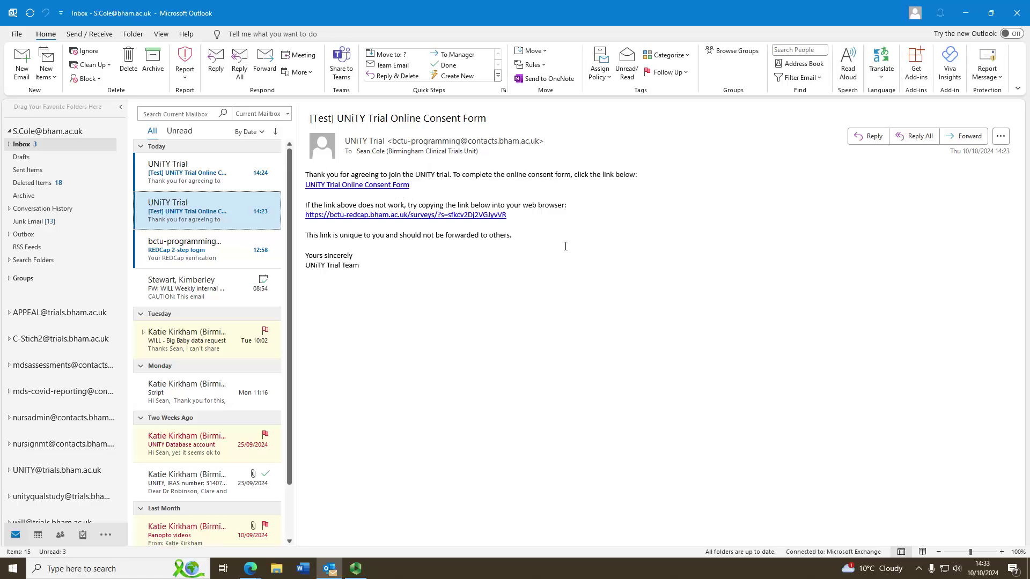
left_click(392, 188)
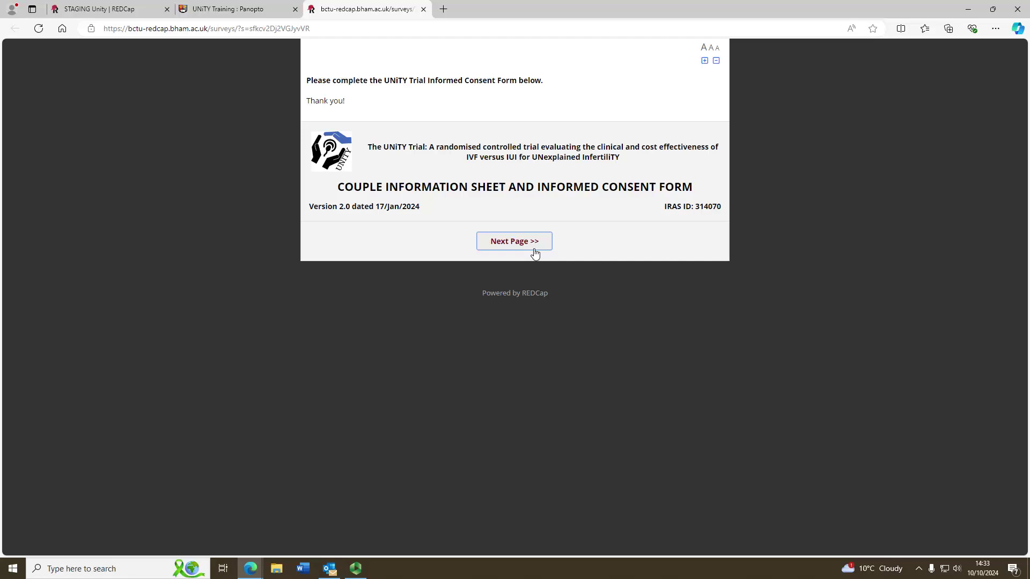
Step: Page through the couple information sheet up to the informed consent form for the Partner Providing Sperm
left_click(535, 244)
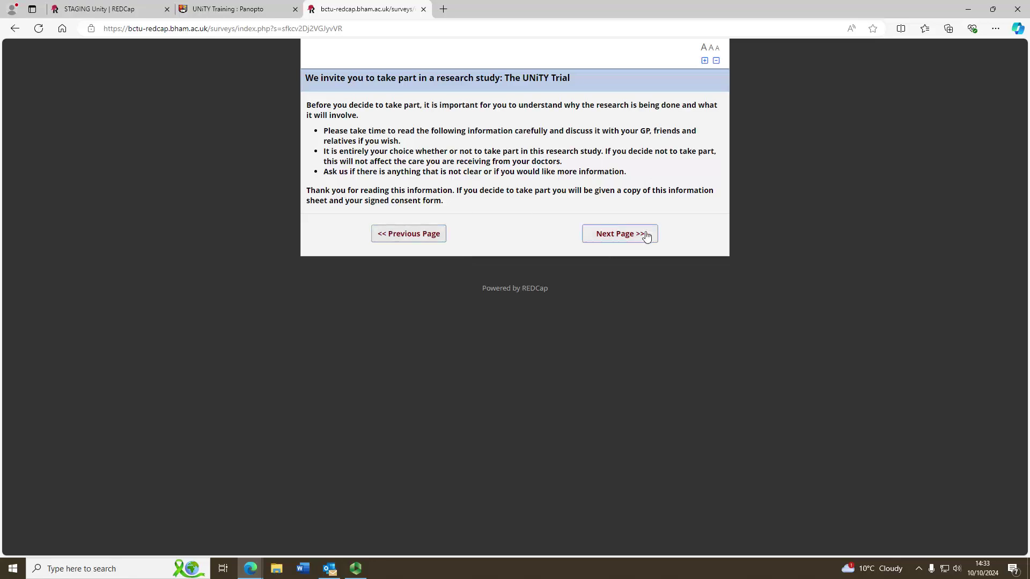
left_click(618, 234)
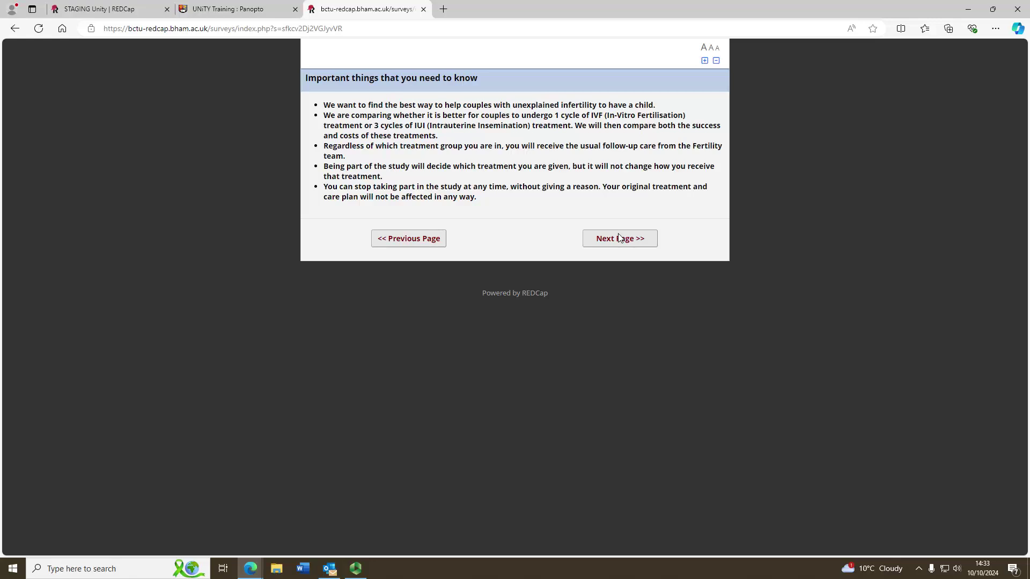
left_click(619, 236)
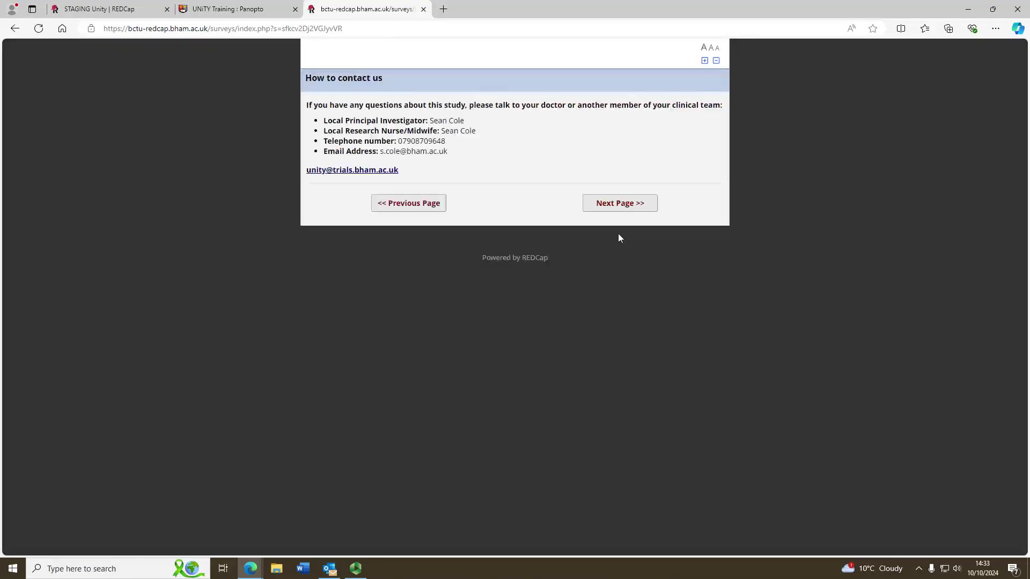
left_click(625, 203)
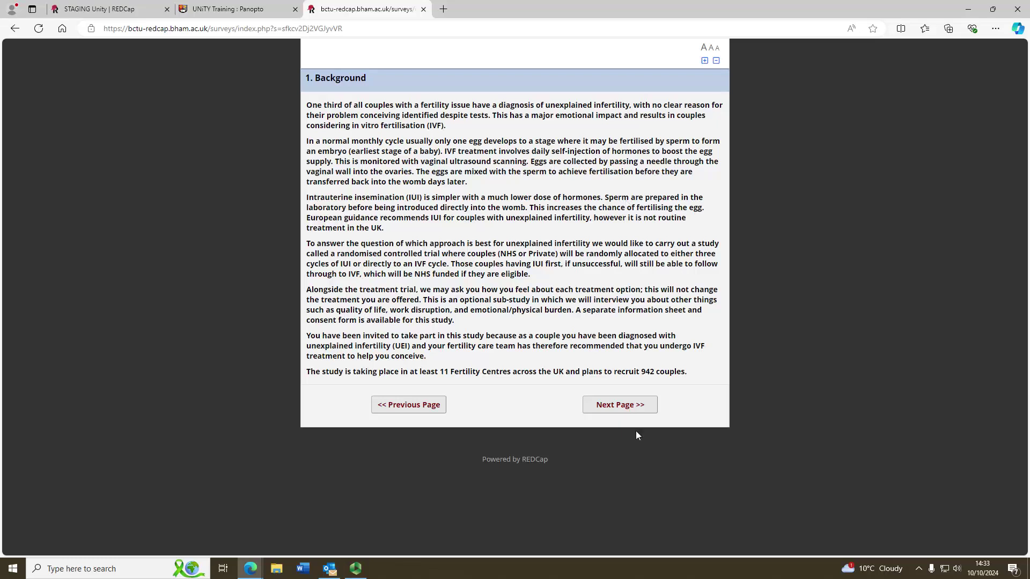
left_click(616, 405)
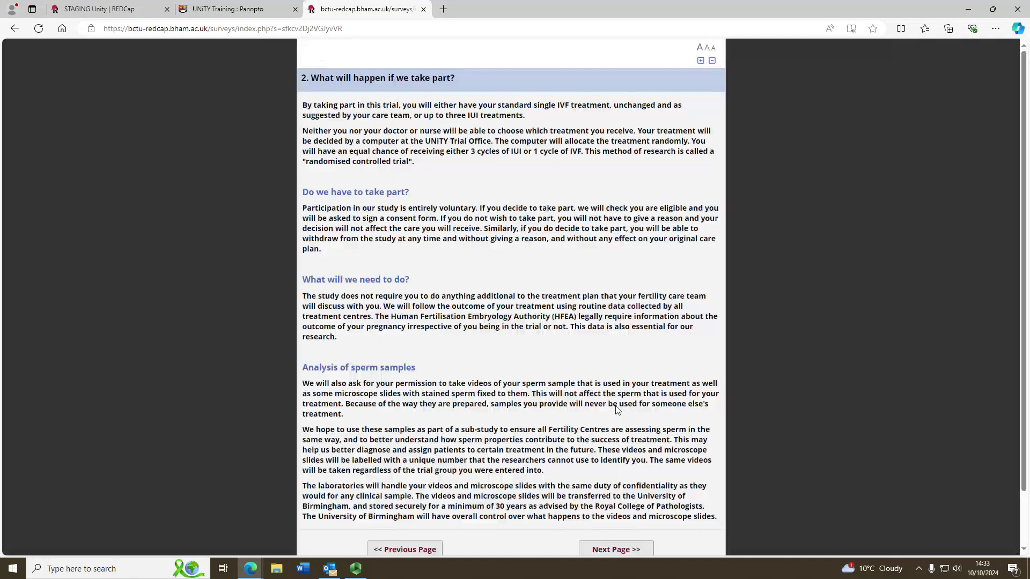
left_click(624, 550)
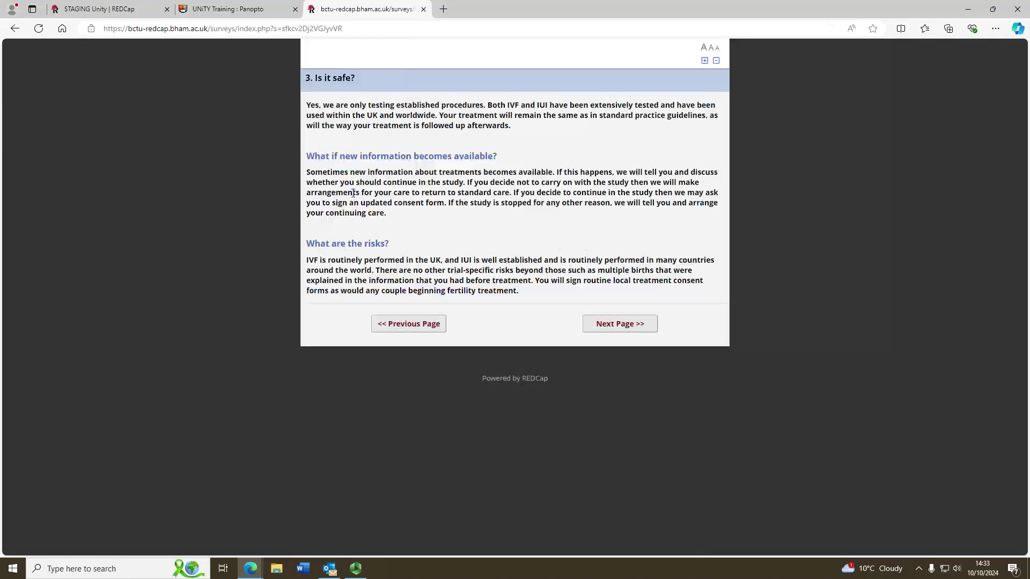
left_click(636, 324)
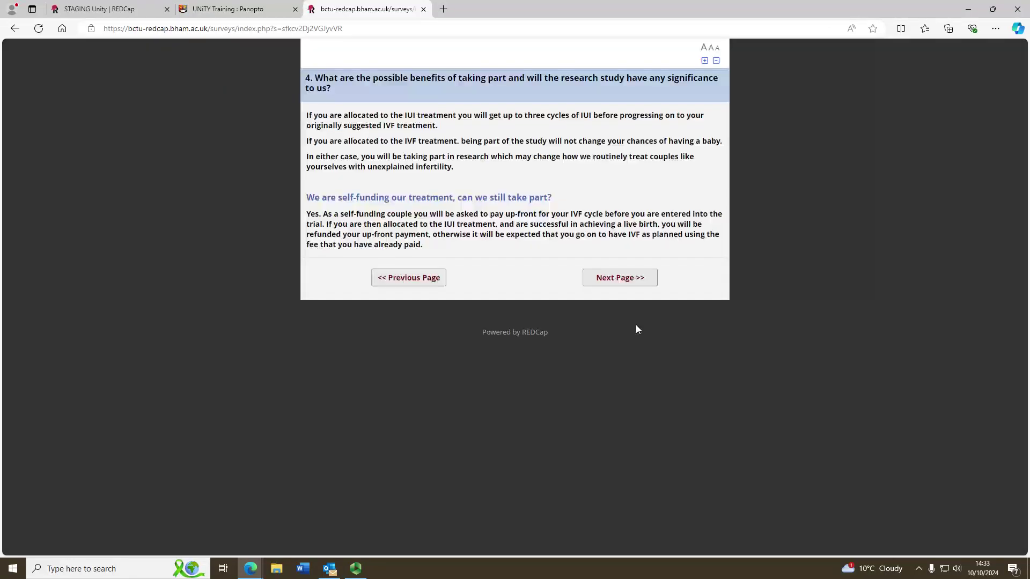
left_click(621, 278)
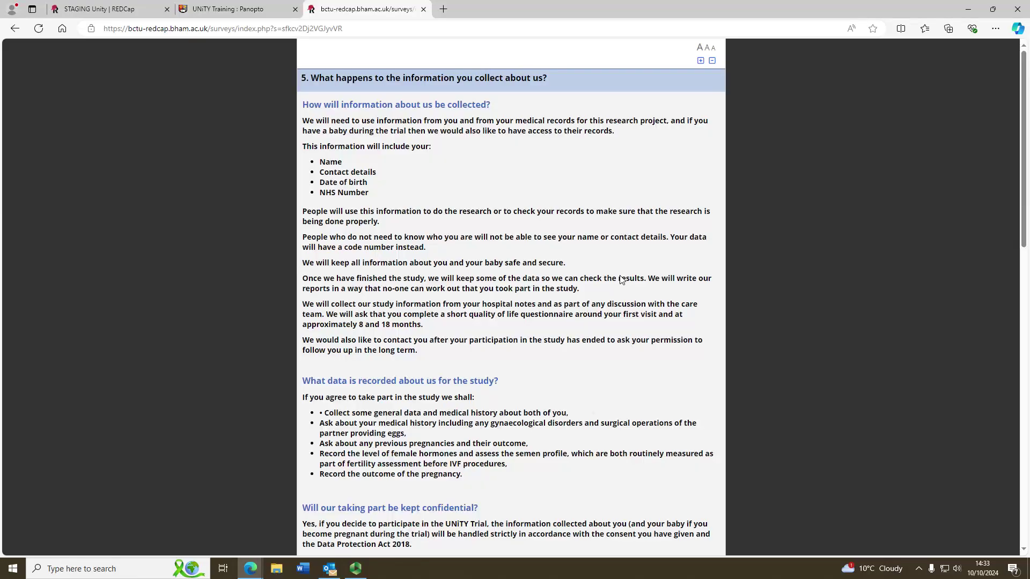
scroll(645, 254, "down", 15)
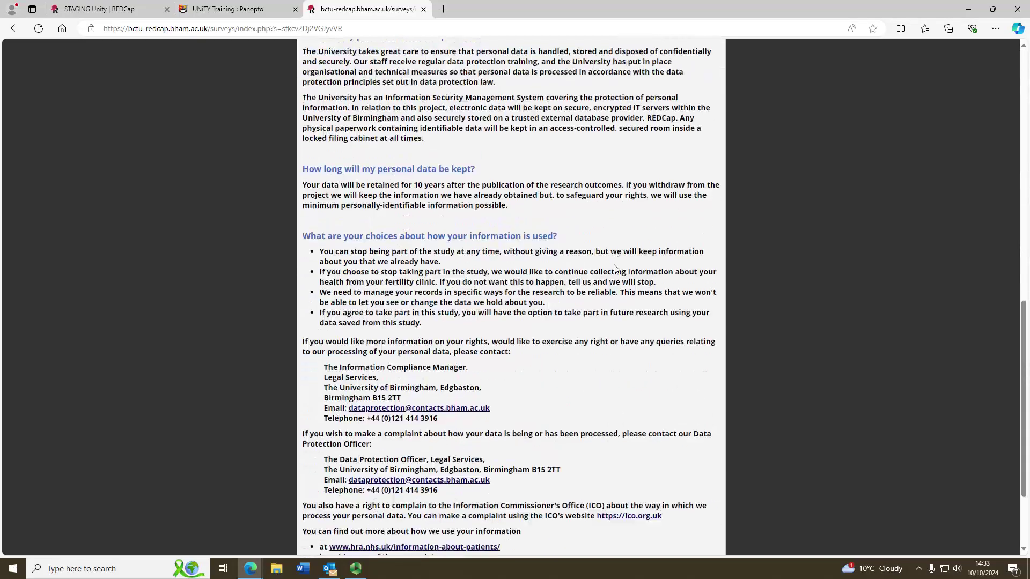
left_click(616, 488)
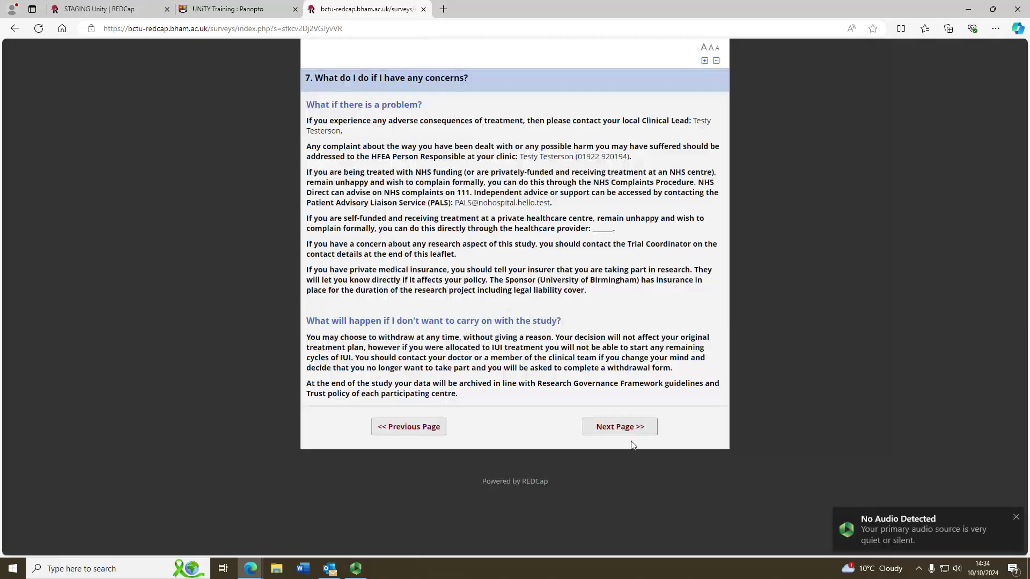
left_click(627, 429)
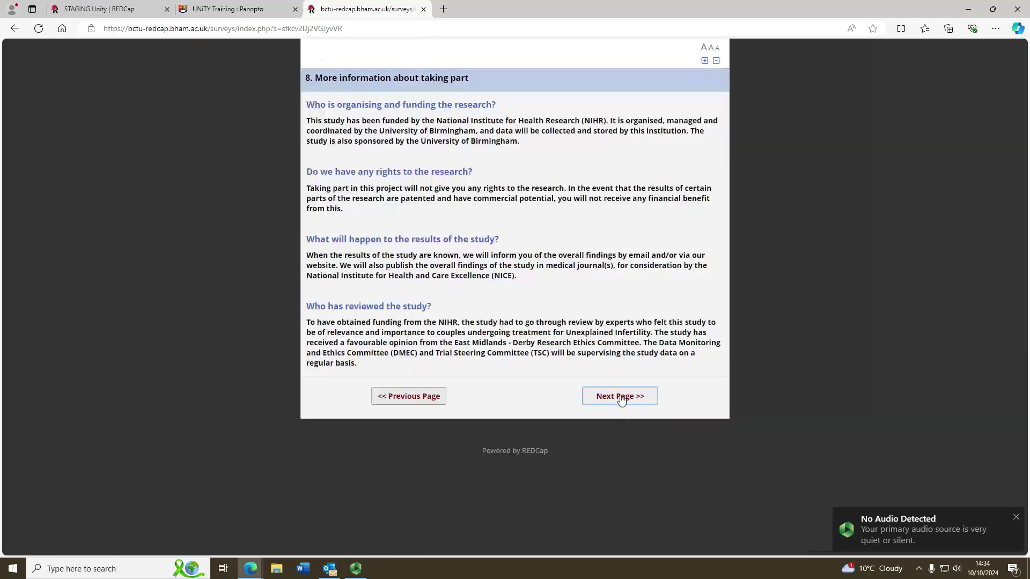
left_click(619, 396)
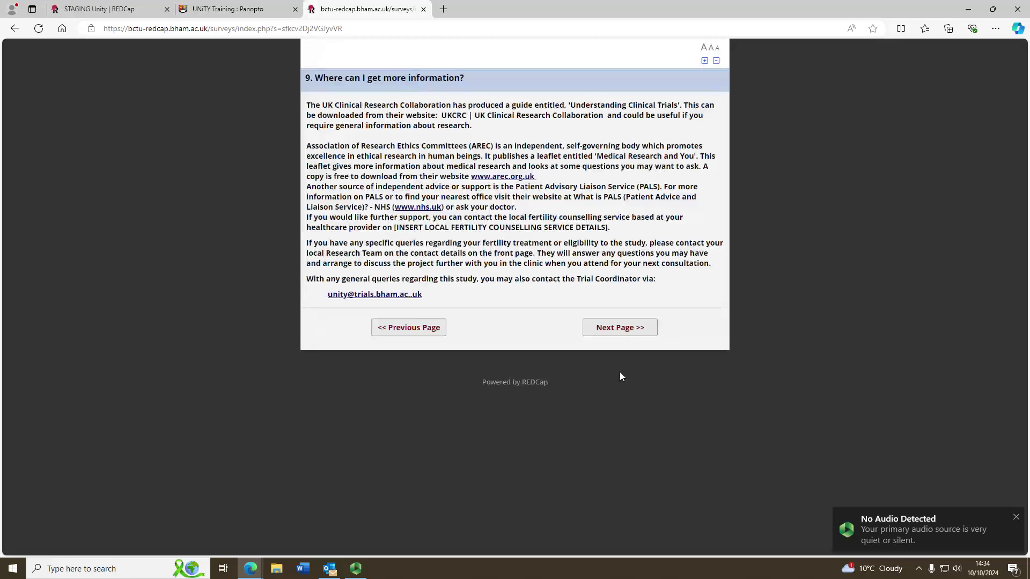
left_click(619, 325)
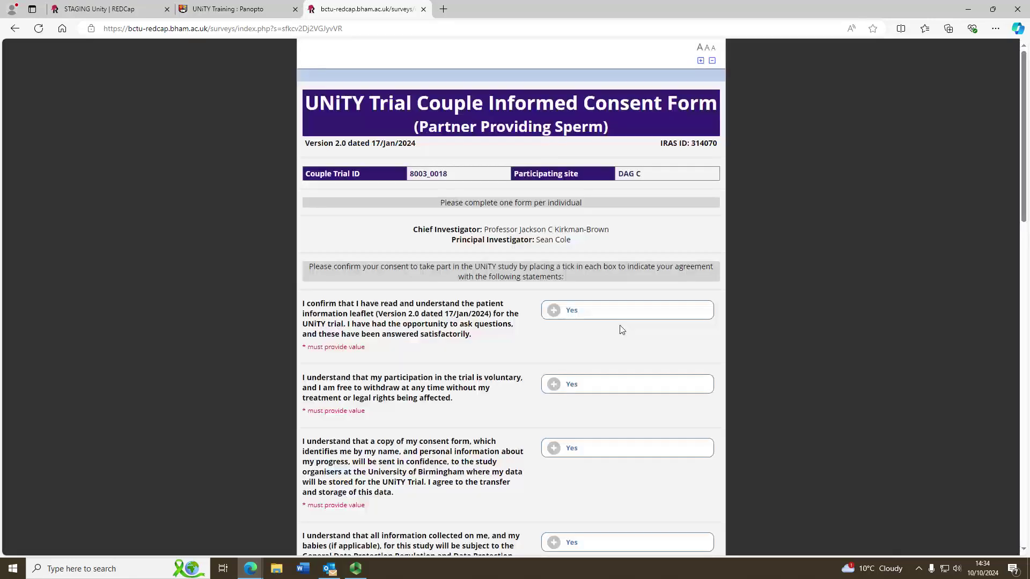
Step: Answer Yes to all eleven consent statements, from reading the information leaflet to agreeing to take part
left_click(620, 311)
left_click(611, 383)
left_click(595, 448)
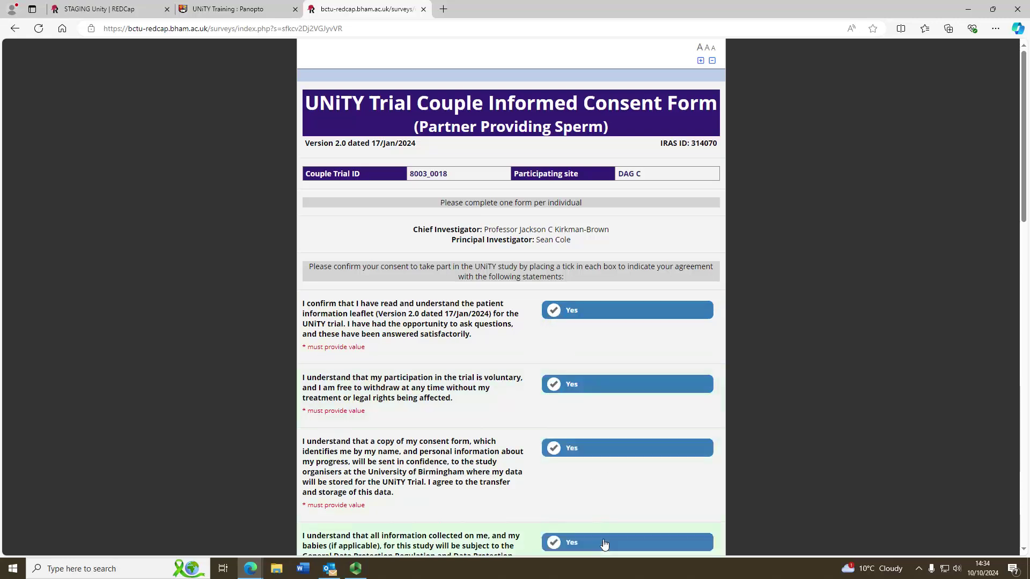
left_click(605, 543)
scroll(602, 493, "down", 4)
left_click(596, 443)
scroll(599, 478, "down", 1)
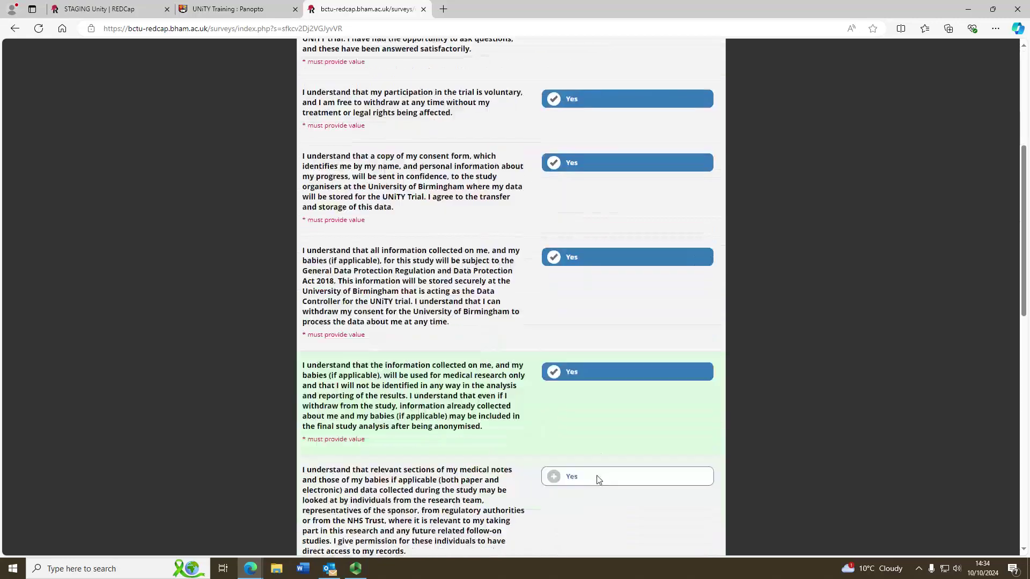
scroll(599, 479, "down", 2)
left_click(601, 389)
left_click(602, 510)
scroll(600, 471, "down", 4)
left_click(597, 371)
left_click(594, 435)
left_click(596, 530)
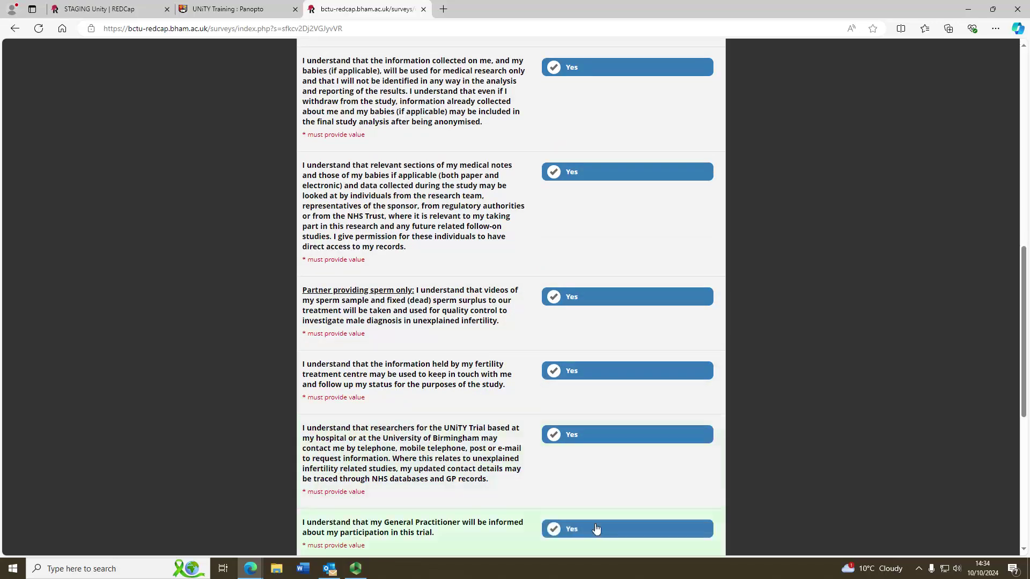
scroll(595, 461, "down", 4)
left_click(601, 370)
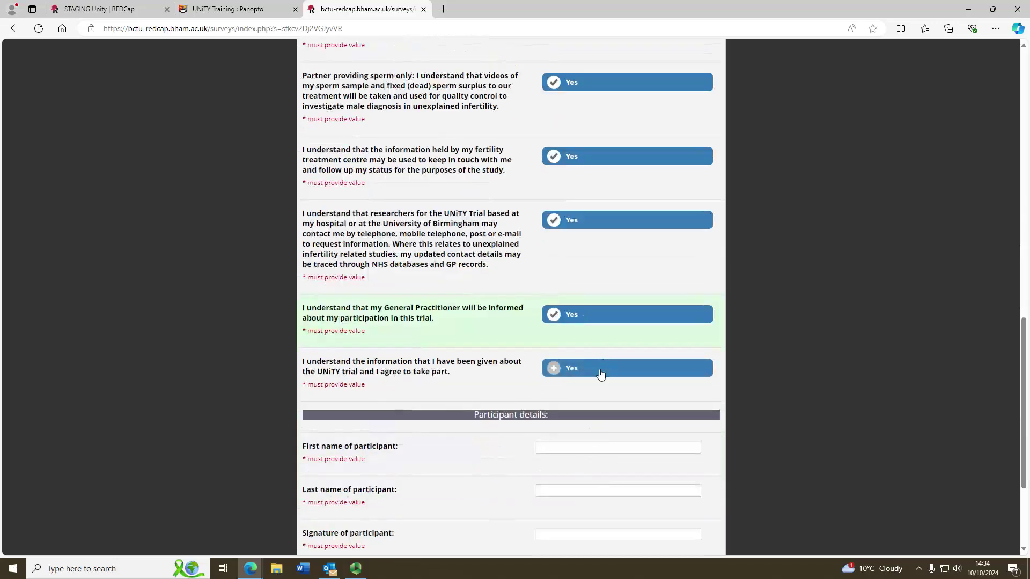
Step: Enter the participant's first name, last name and signature, date the consent 10-10-2024 and continue to the review page
scroll(598, 374, "down", 3)
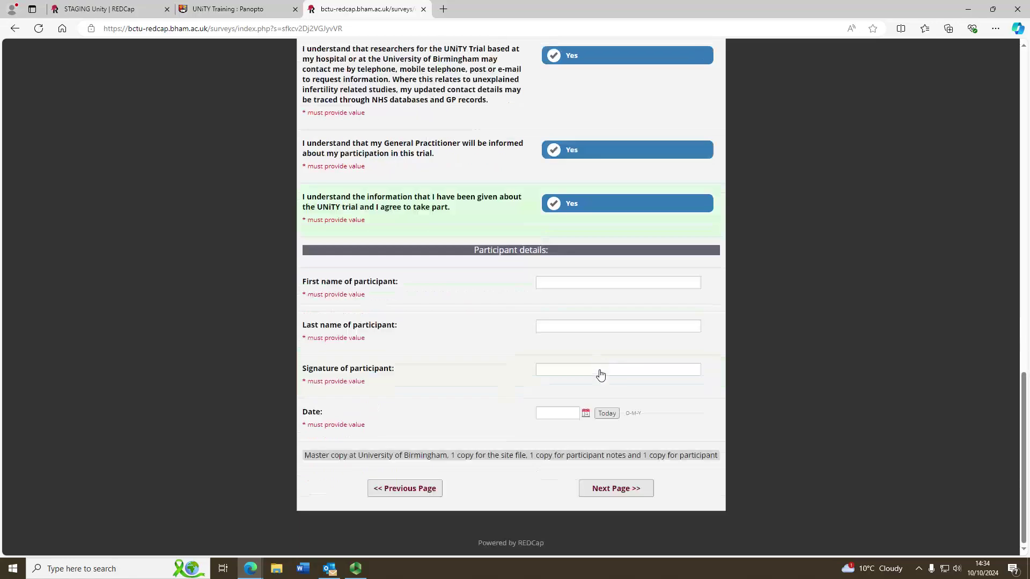
left_click(610, 283)
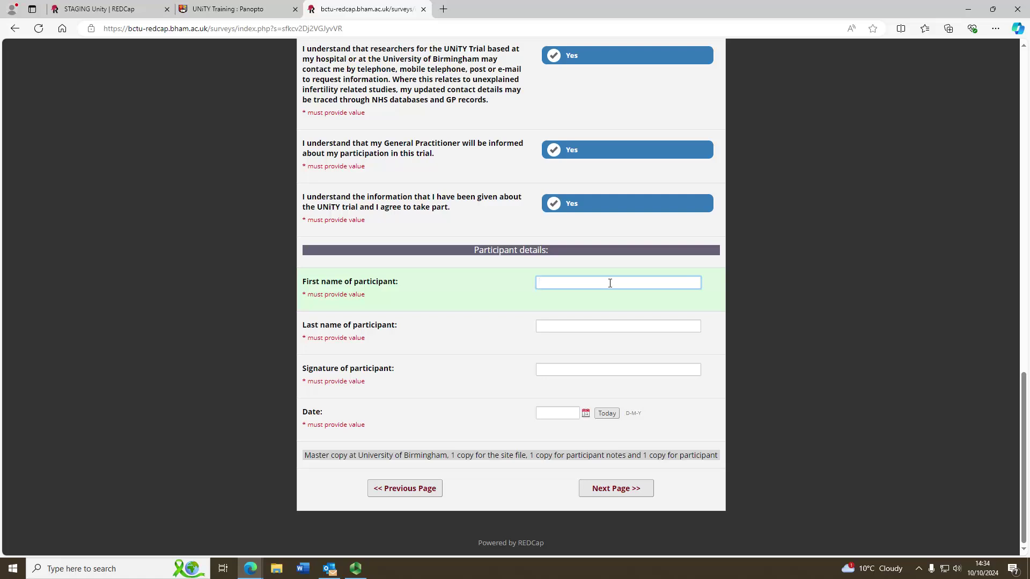
type("David")
key("Tab")
type("Be")
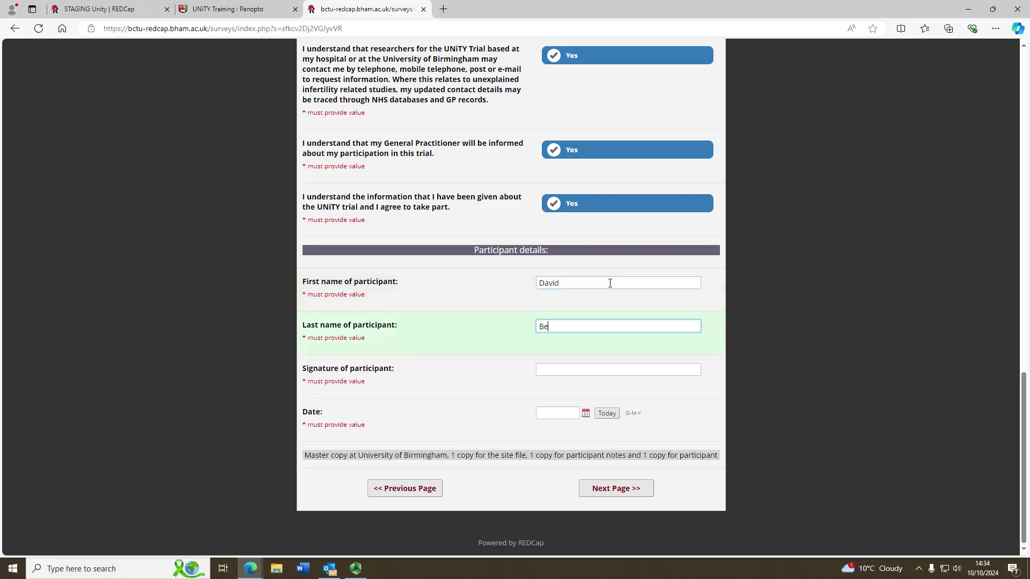
type("ckham")
left_click(620, 371)
type("D.B")
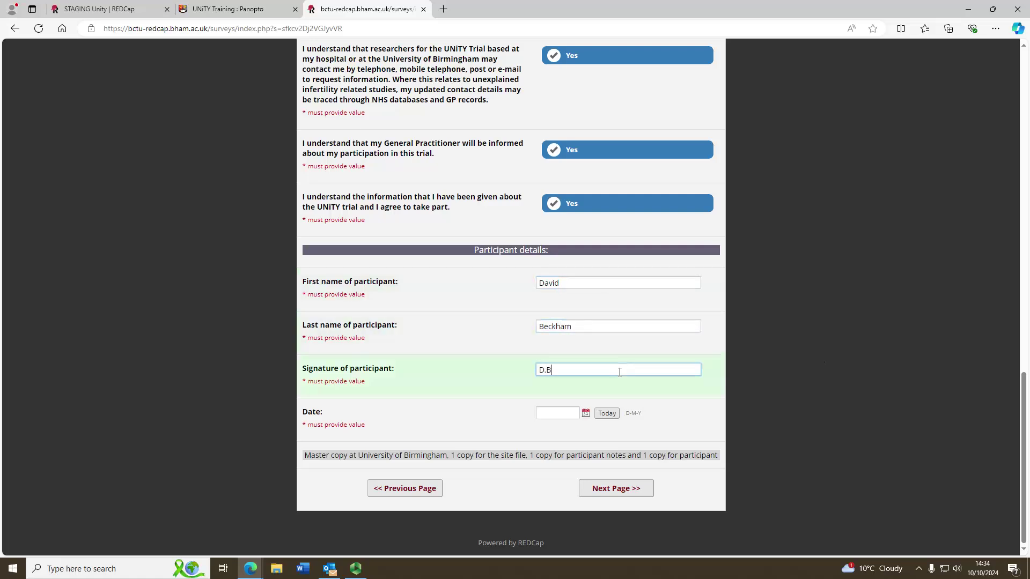
type("eckham")
left_click(607, 414)
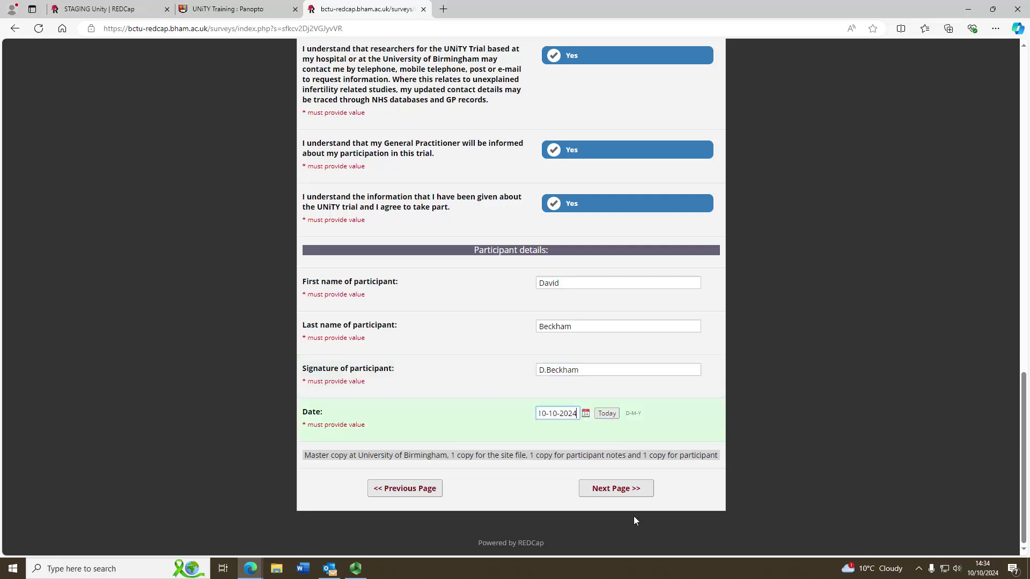
left_click(617, 492)
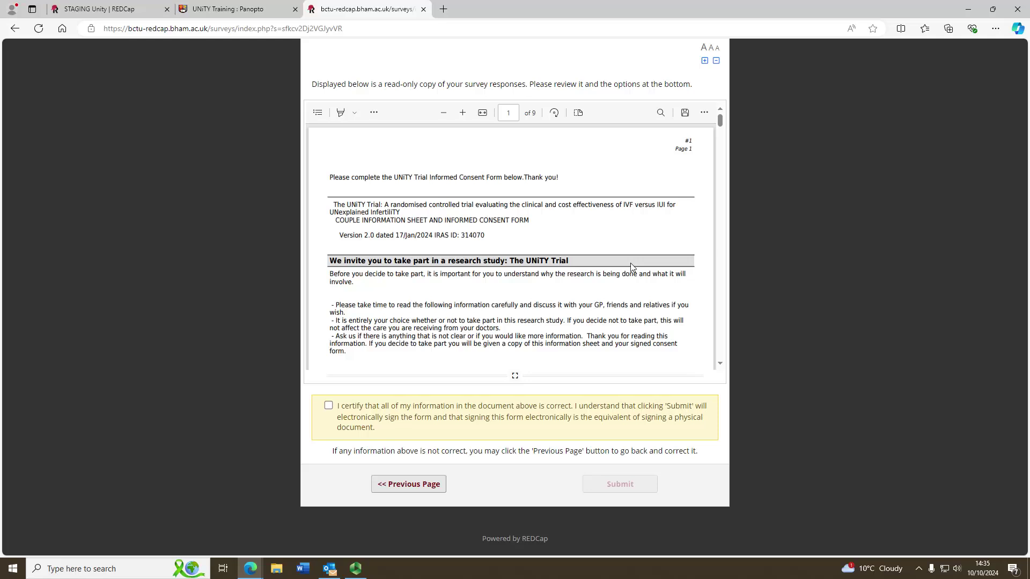
Step: Certify that the information in the consent document is correct and submit the electronically signed form
left_click(329, 406)
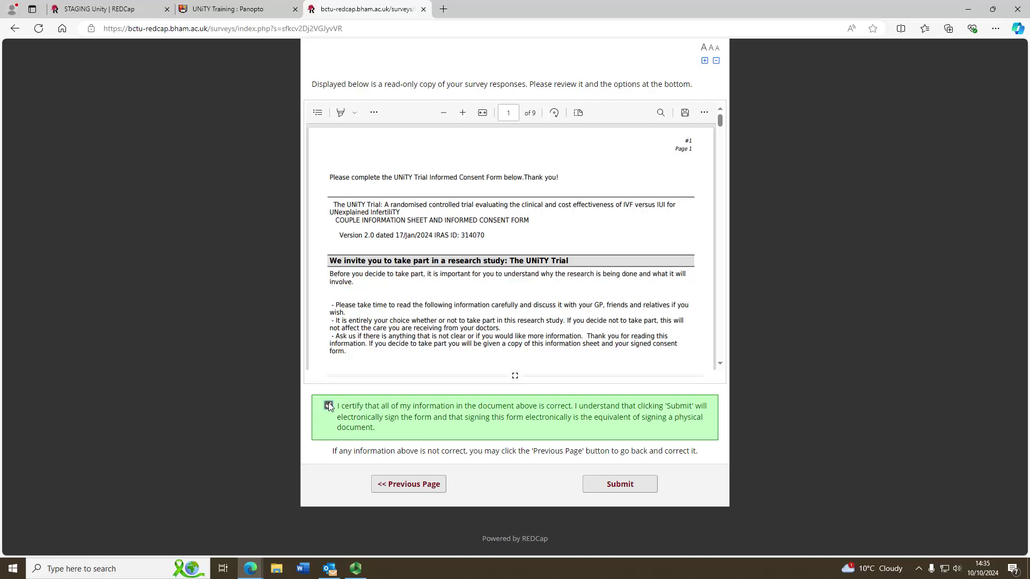
scroll(615, 247, "down", 2)
scroll(615, 247, "down", 3)
scroll(615, 248, "up", 5)
left_click(621, 488)
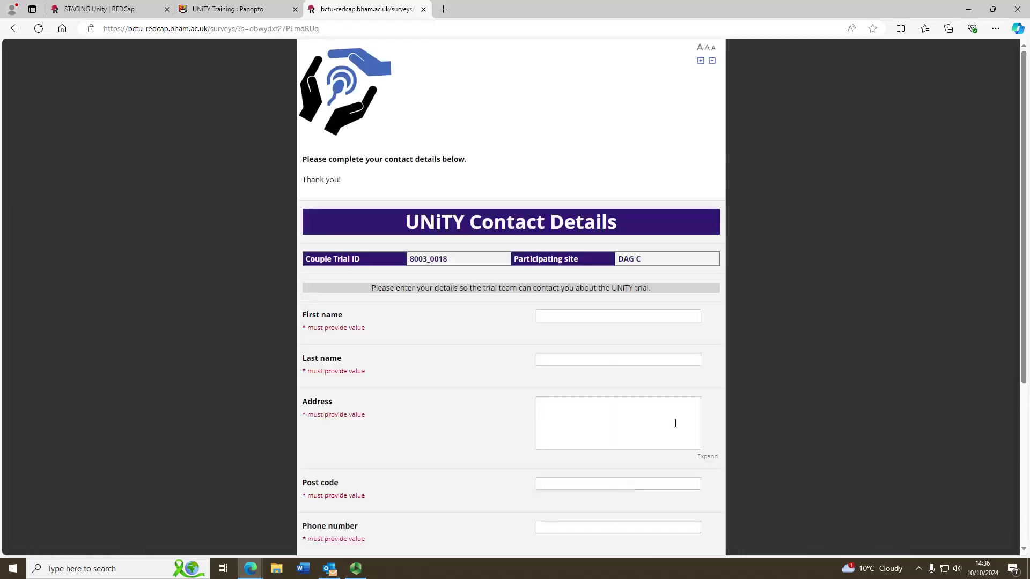
Step: Enter the participant's first and last name in the UNiTY Contact Details form and go to the address entry
left_click(615, 316)
type("David")
key("Tab")
type("Beckhm")
key("BackSpace")
type("am")
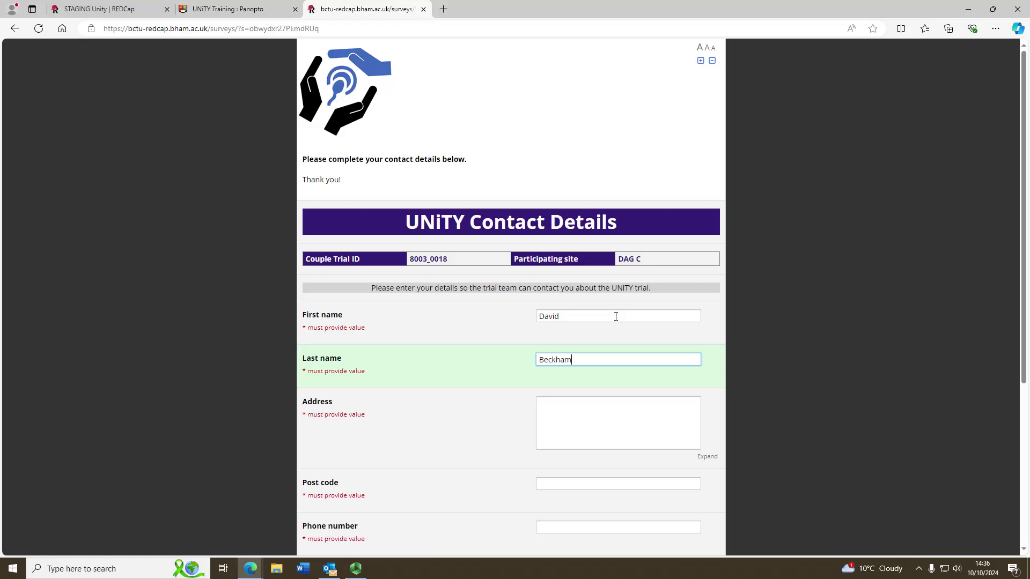
scroll(701, 363, "down", 3)
left_click(584, 252)
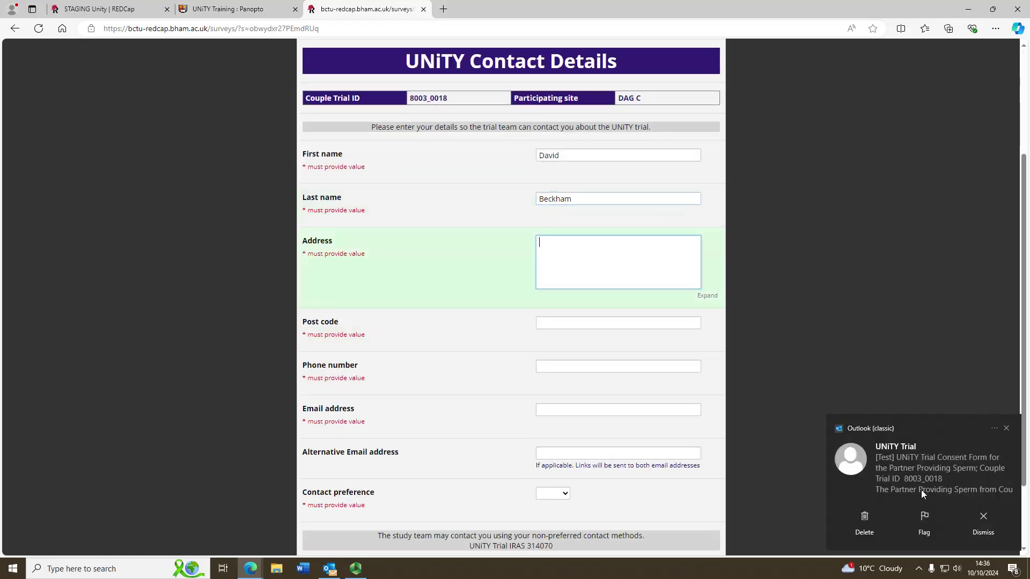
Step: Switch to Outlook and examine the researcher attestation email for the Partner Providing Sperm and the earlier online consent emails
left_click(329, 568)
key("Up")
key("Up")
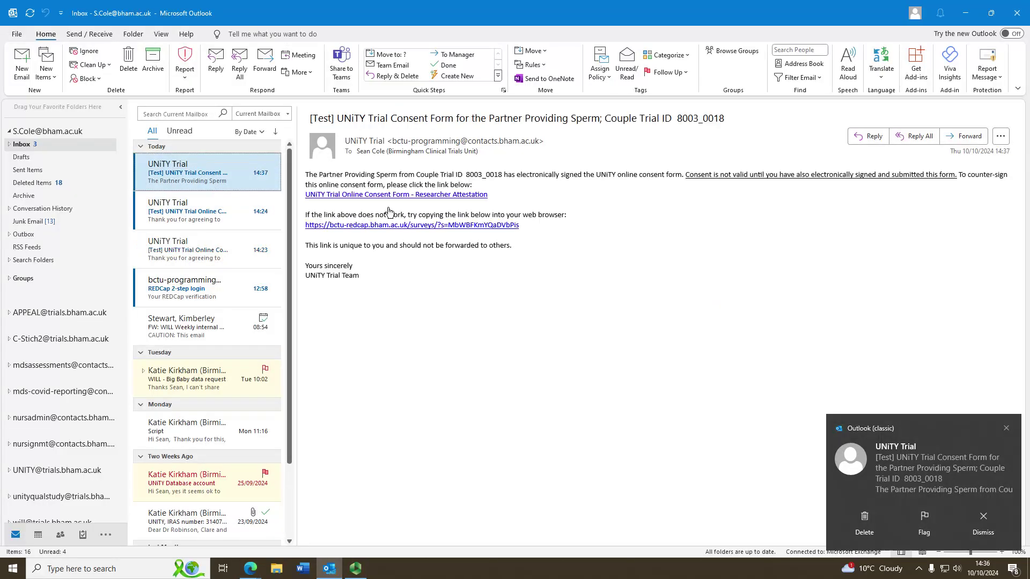
left_click(209, 219)
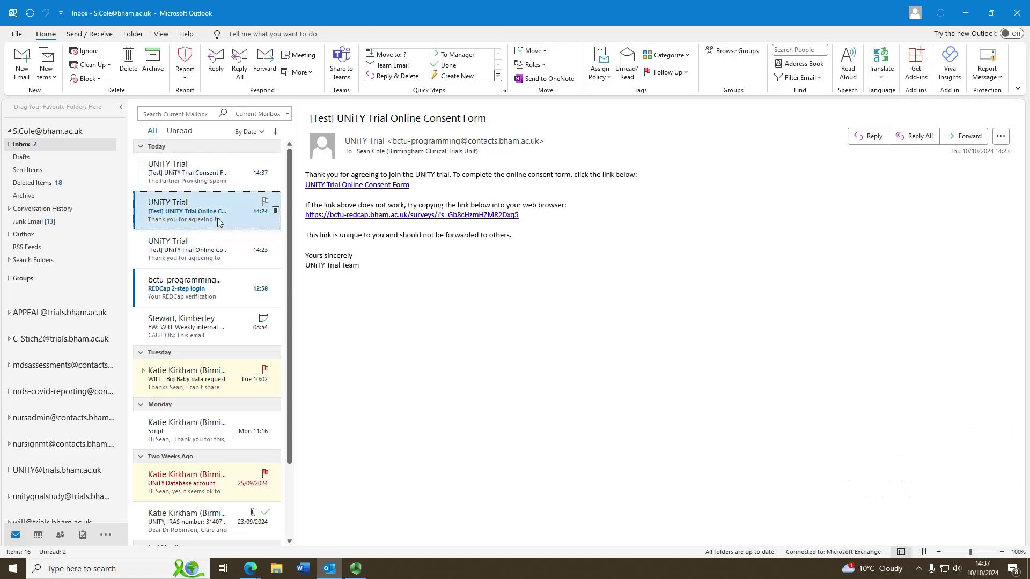
left_click(212, 173)
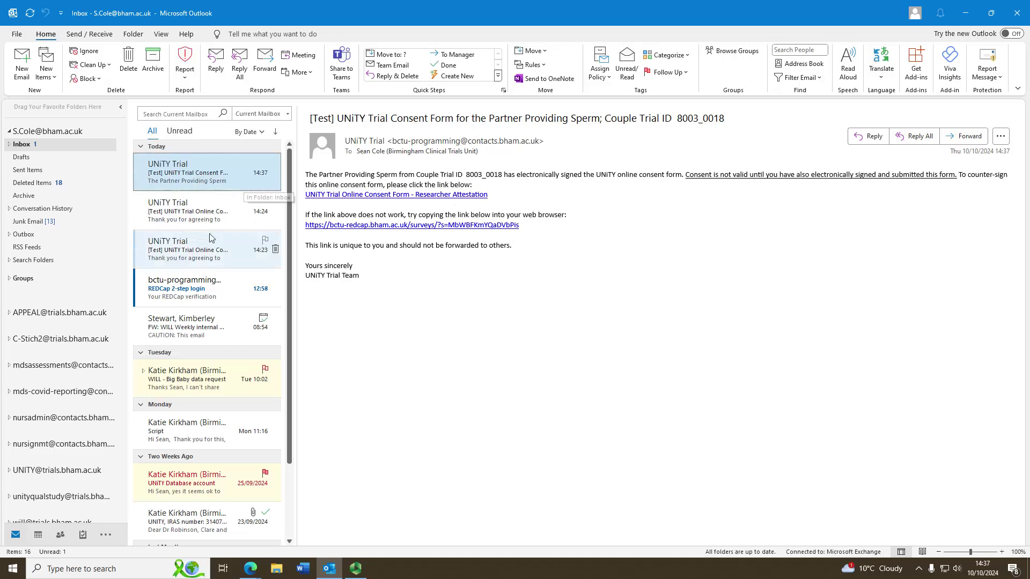
left_click(226, 251)
left_click(250, 192)
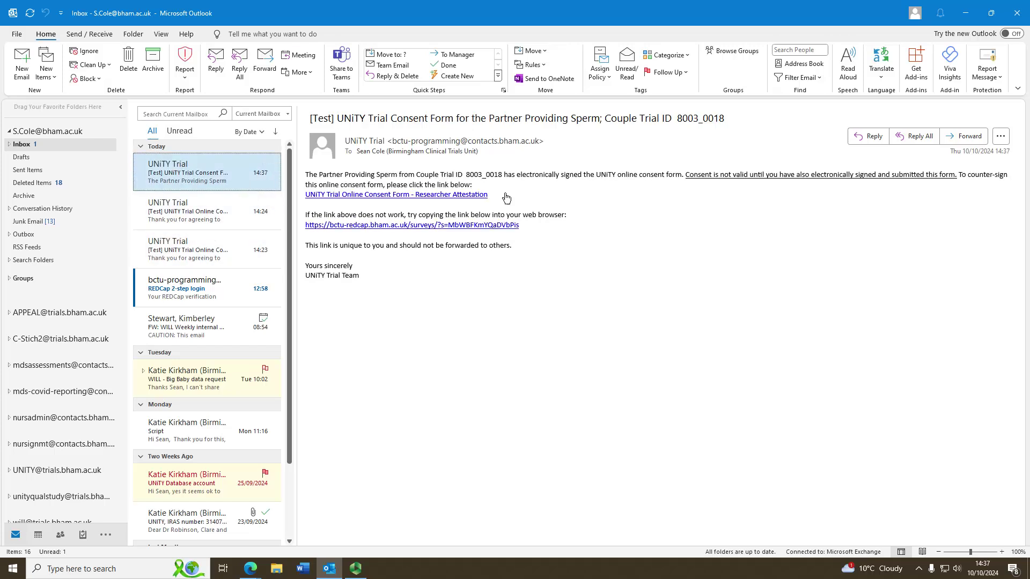
Step: Return to the UNiTY Contact Details form and fill in the participant's address and a full UK-format post code
left_click(965, 13)
type("jjjjjjj")
left_click(624, 327)
type("B12")
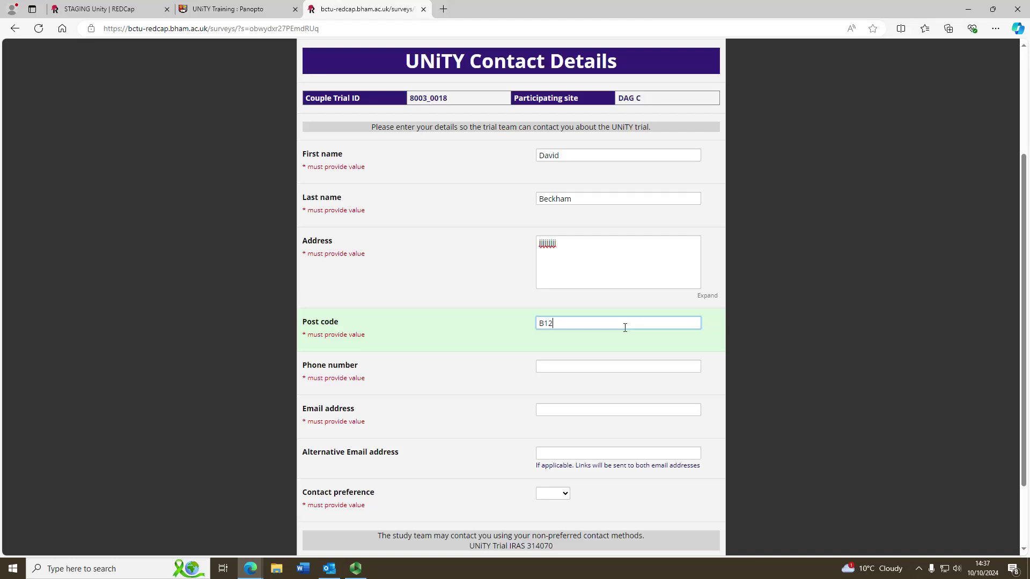
key("Tab")
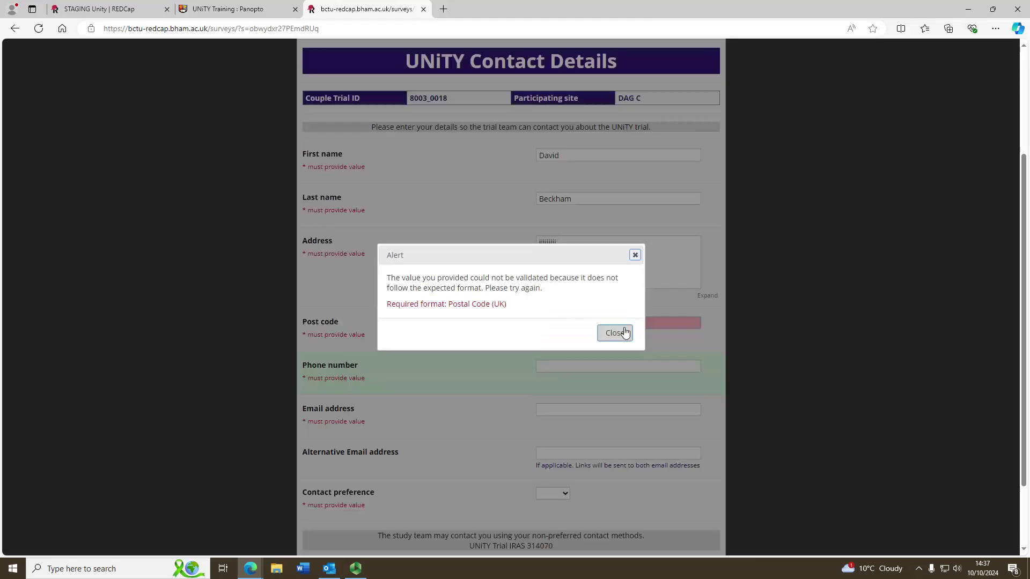
left_click(626, 332)
type("2 2")
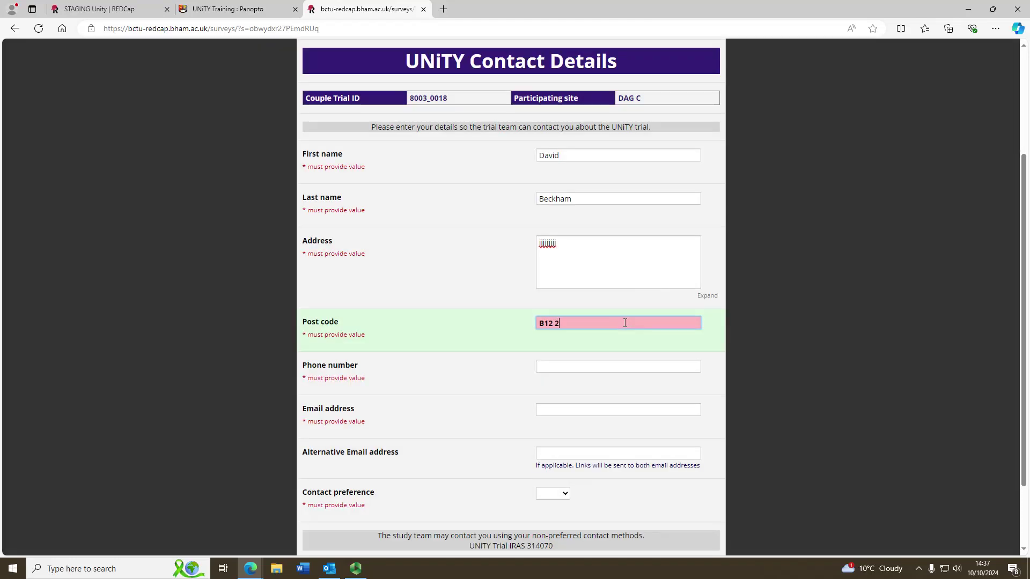
type("UP")
Step: Enter the participant's phone number in valid UK format
left_click(614, 363)
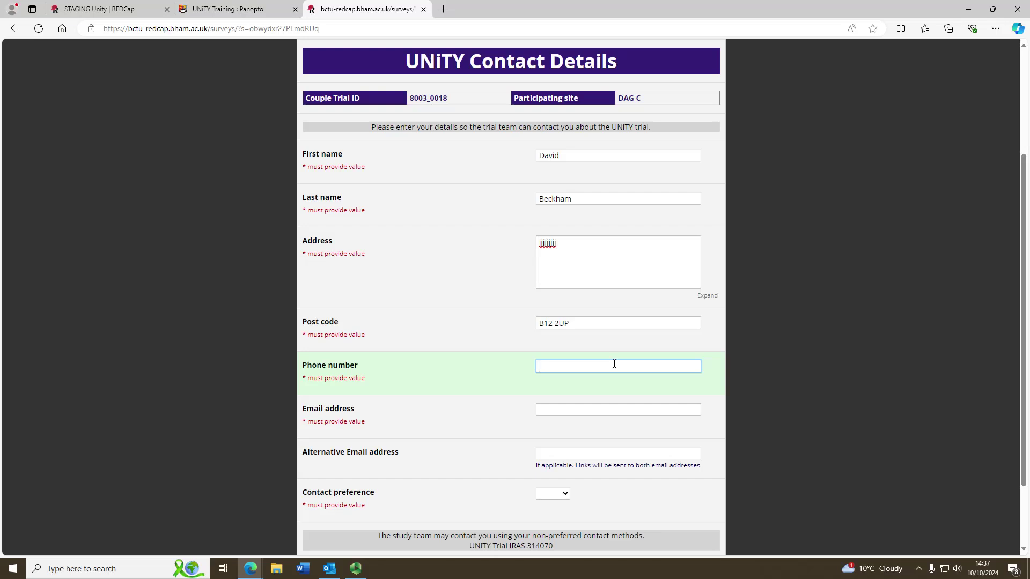
type("0777777777777")
left_click(598, 409)
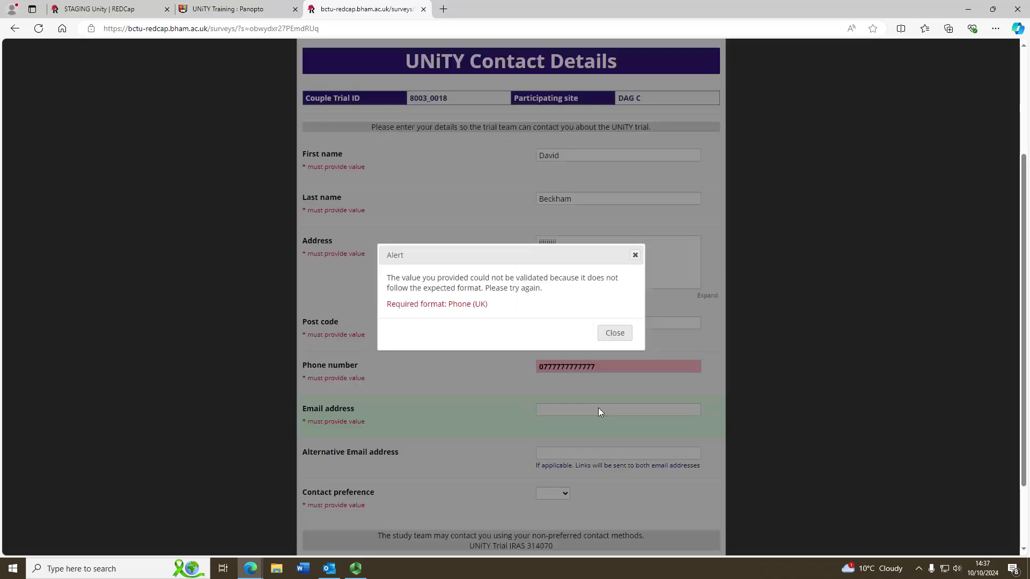
left_click(622, 330)
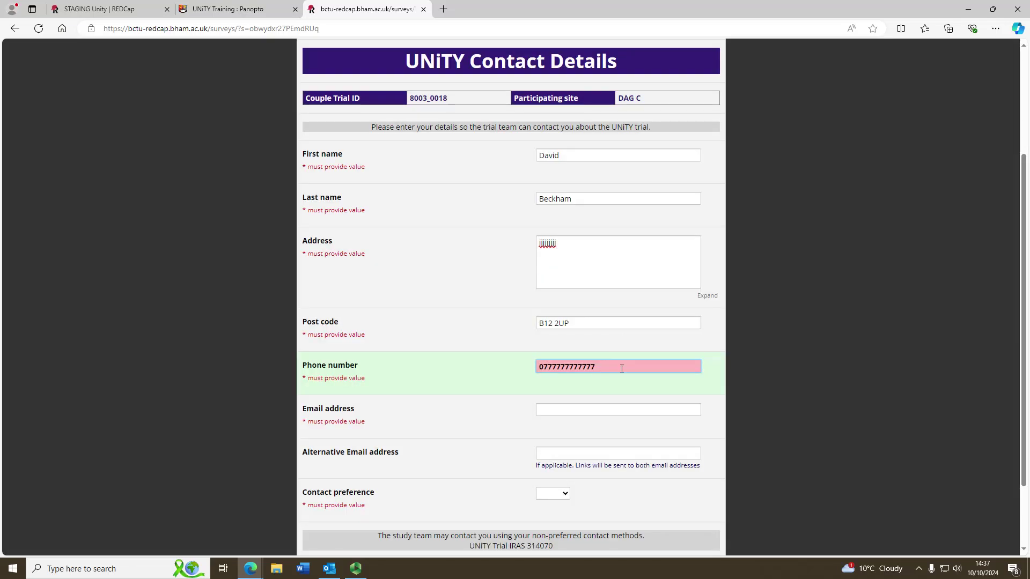
key("BackSpace")
key("BackSpace")
key("BackSpace")
key("BackSpace")
key("BackSpace")
key("BackSpace")
key("BackSpace")
key("BackSpace")
key("BackSpace")
key("BackSpace")
key("BackSpace")
type("876543210")
left_click(754, 423)
Step: Fill in the participant's email address, set the contact preference to Email and submit the contact details
left_click(630, 411)
key("ctrl+v")
scroll(675, 326, "down", 3)
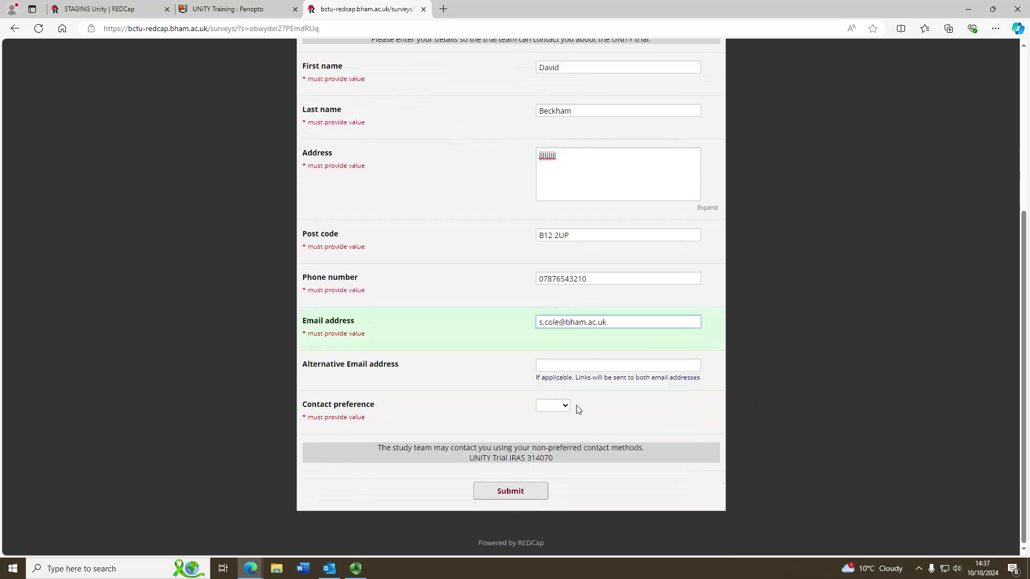
left_click(563, 406)
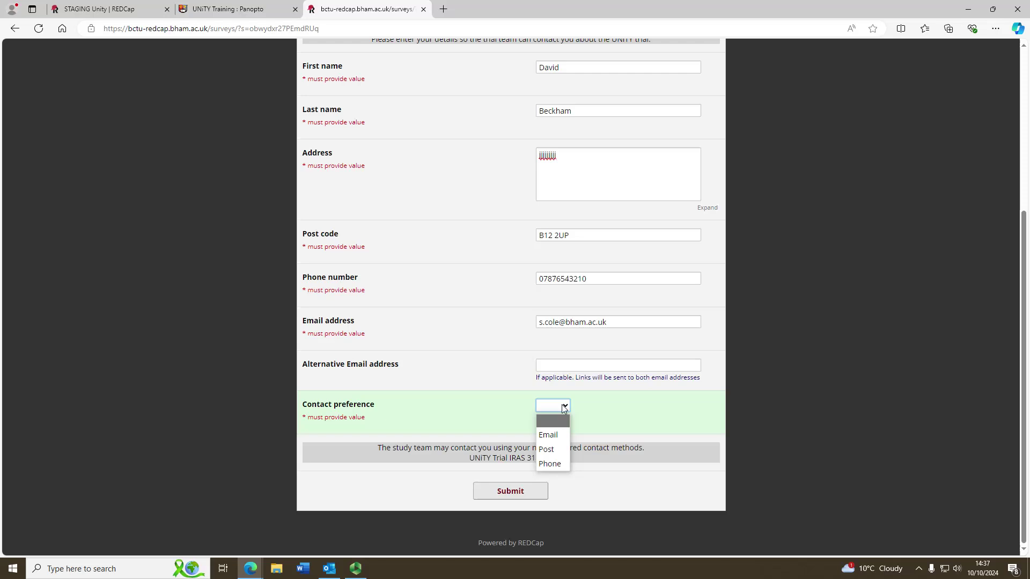
left_click(557, 436)
left_click(534, 490)
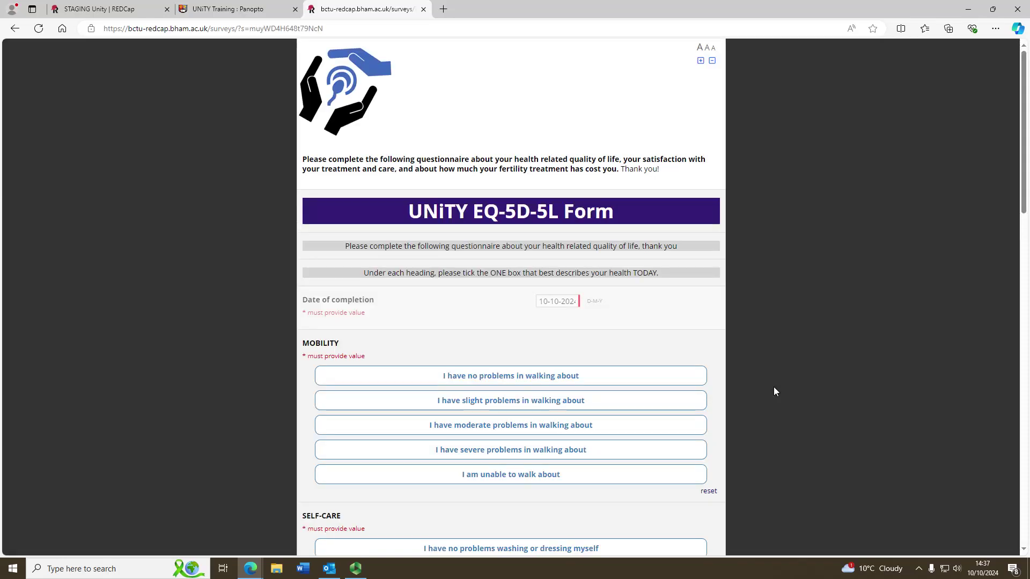
Step: Answer the EQ-5D-5L mobility, self-care and usual activities questions with the "no problems" options
scroll(842, 265, "down", 2)
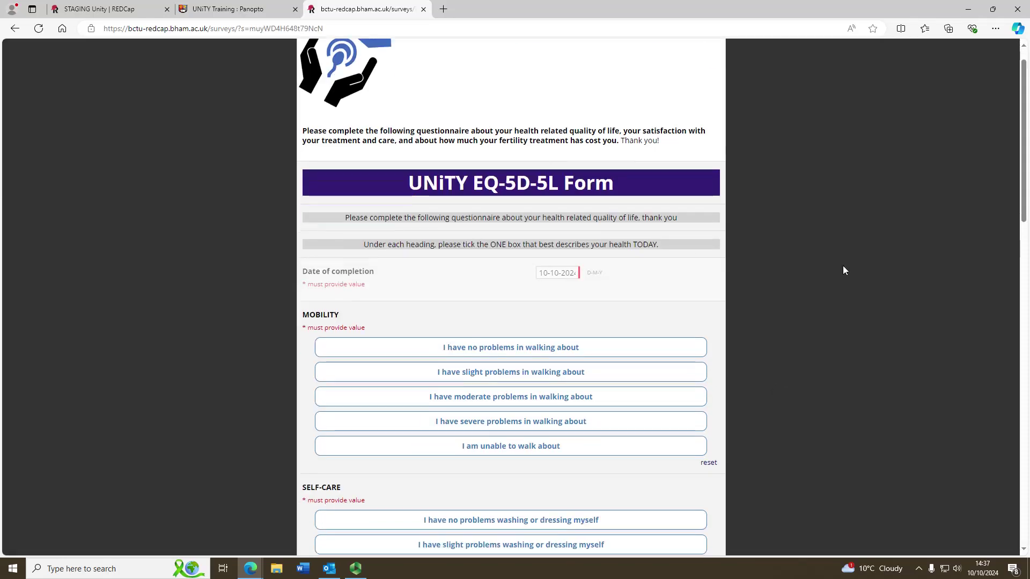
left_click(524, 273)
scroll(694, 322, "down", 2)
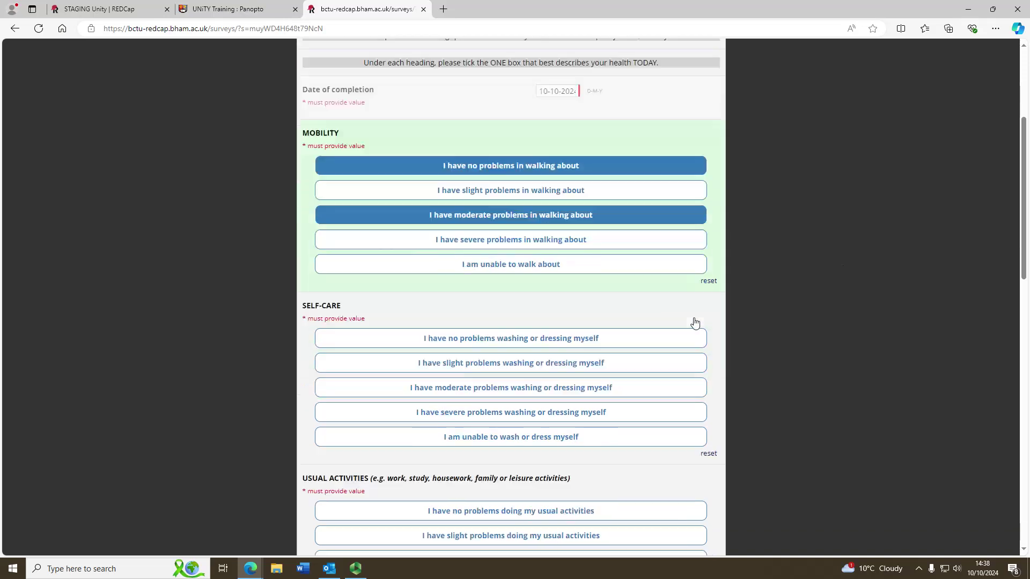
left_click(570, 334)
scroll(524, 354, "down", 3)
left_click(524, 354)
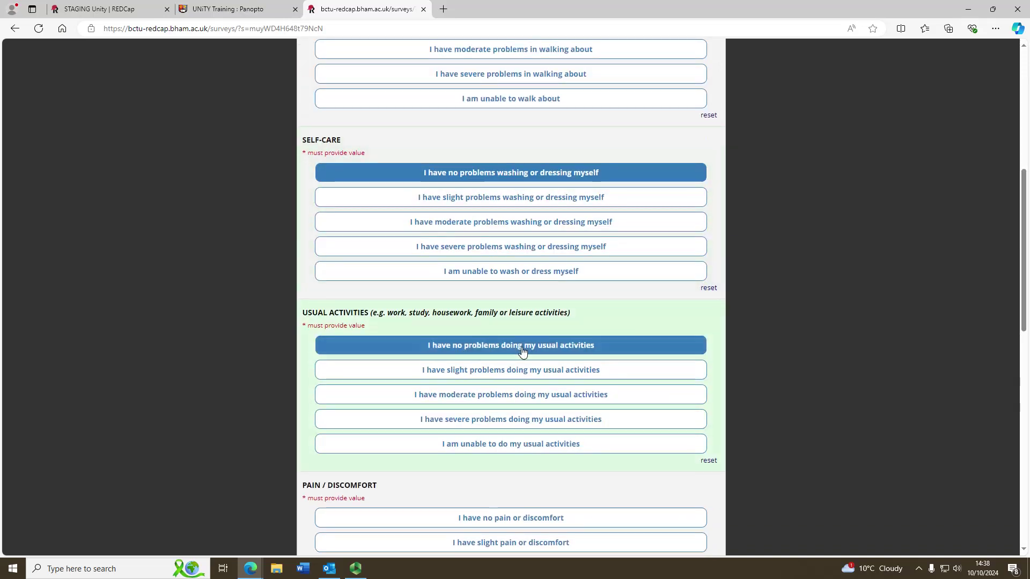
Step: Answer no pain or discomfort and not anxious or depressed, and rate today's health at 81 on the scale
scroll(528, 337, "down", 4)
left_click(541, 308)
scroll(544, 311, "down", 4)
left_click(548, 263)
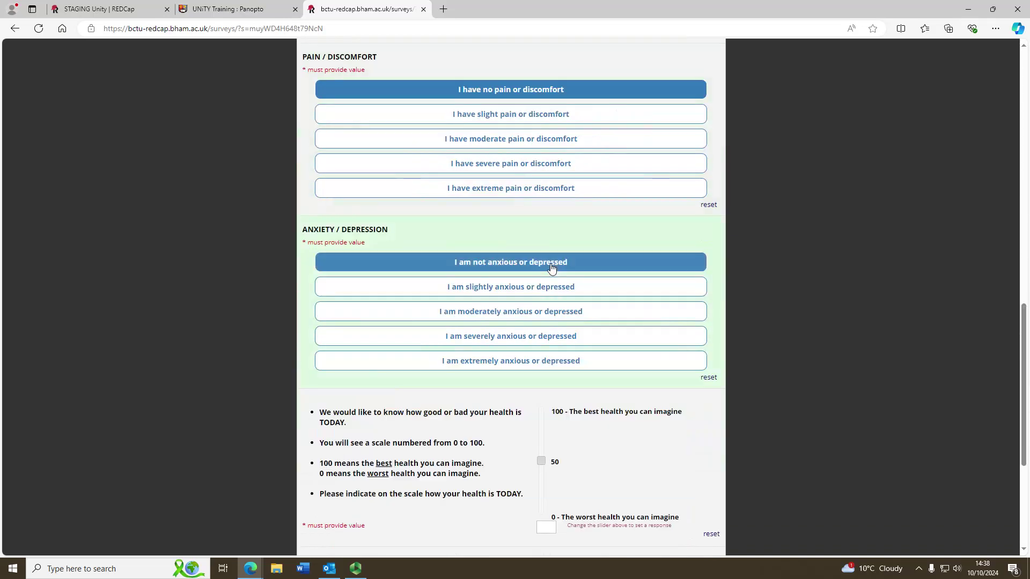
scroll(548, 262, "down", 4)
left_click_drag(541, 246, 542, 218)
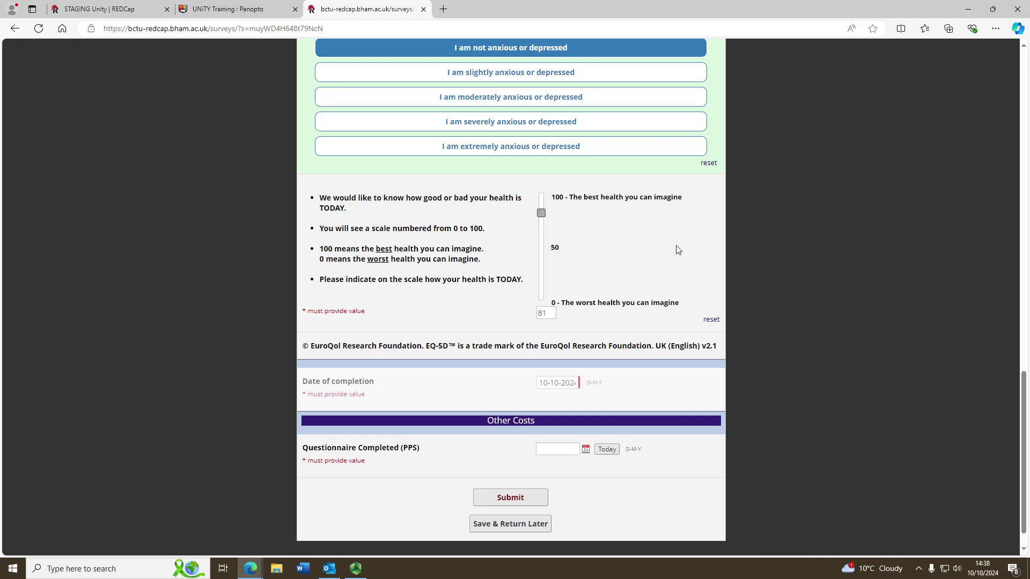
Step: Date Questionnaire Completed (PPS) 10-10-2024, submit the questionnaire and close the finished survey with its browser tab
scroll(680, 245, "down", 1)
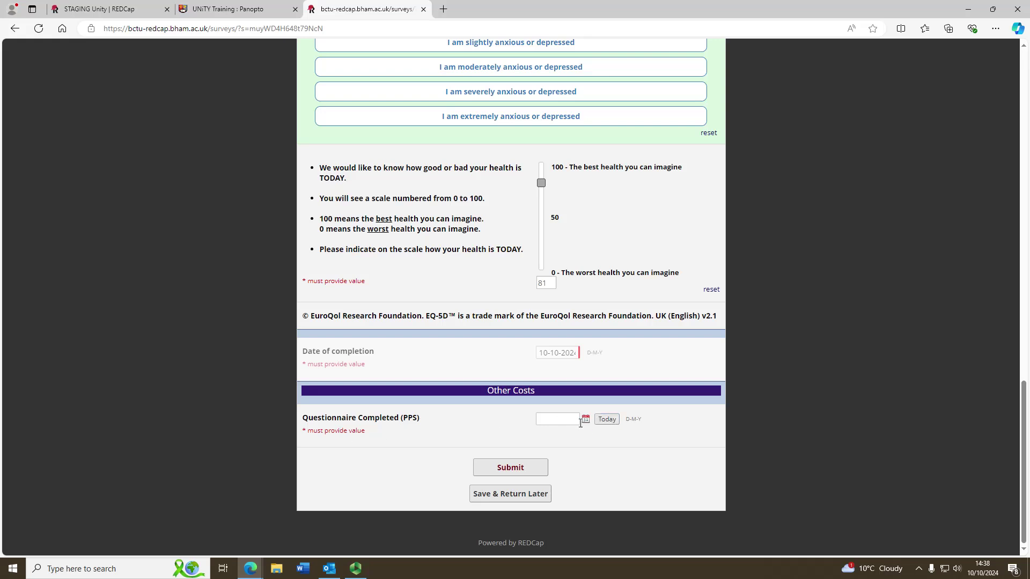
left_click(610, 422)
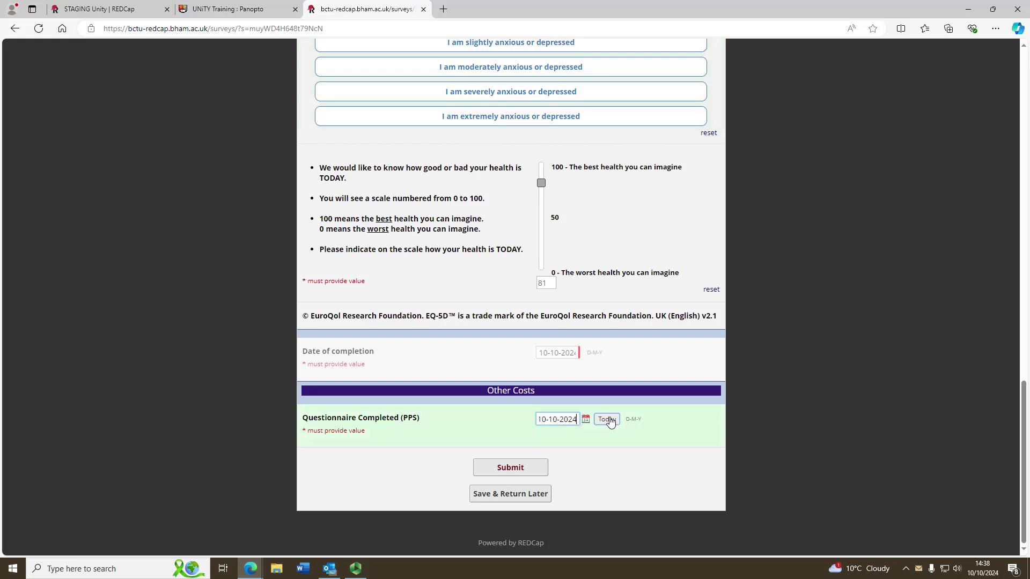
left_click(514, 472)
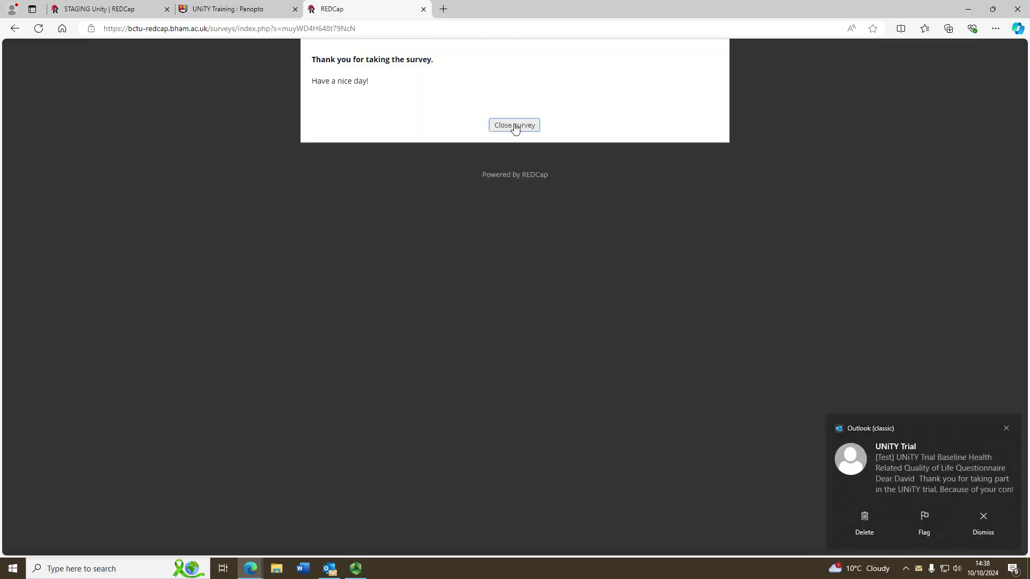
left_click(515, 126)
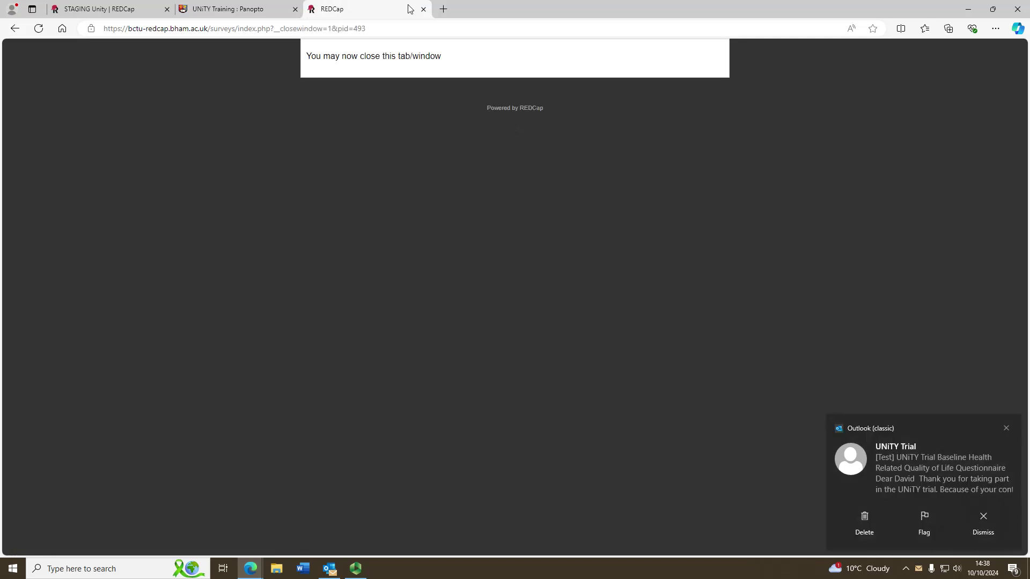
left_click(423, 9)
Step: Check the Outlook inbox, go back to the STAGING Unity Record Home Page in REDCap and reload it
left_click(355, 569)
left_click(329, 568)
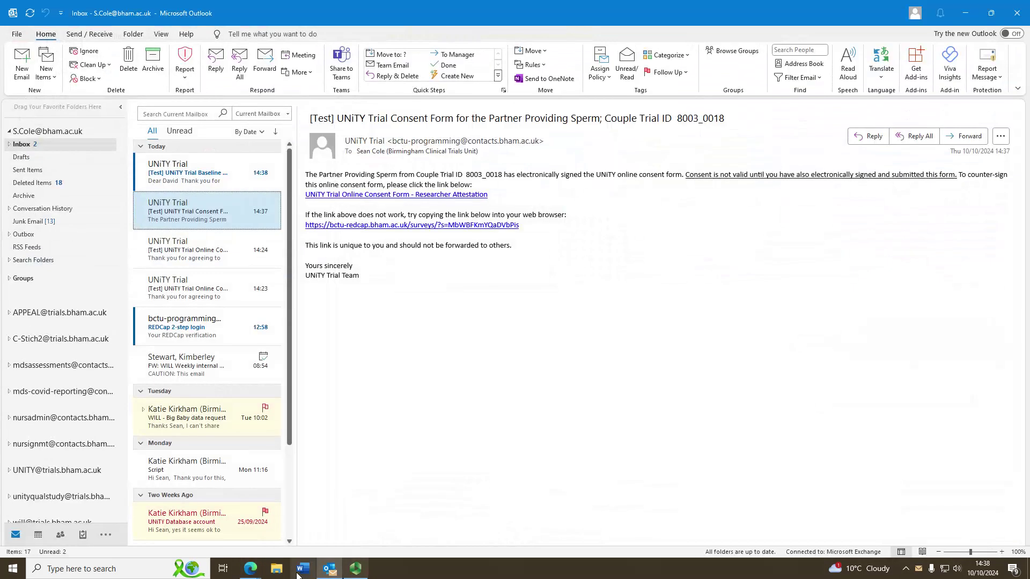
left_click(263, 574)
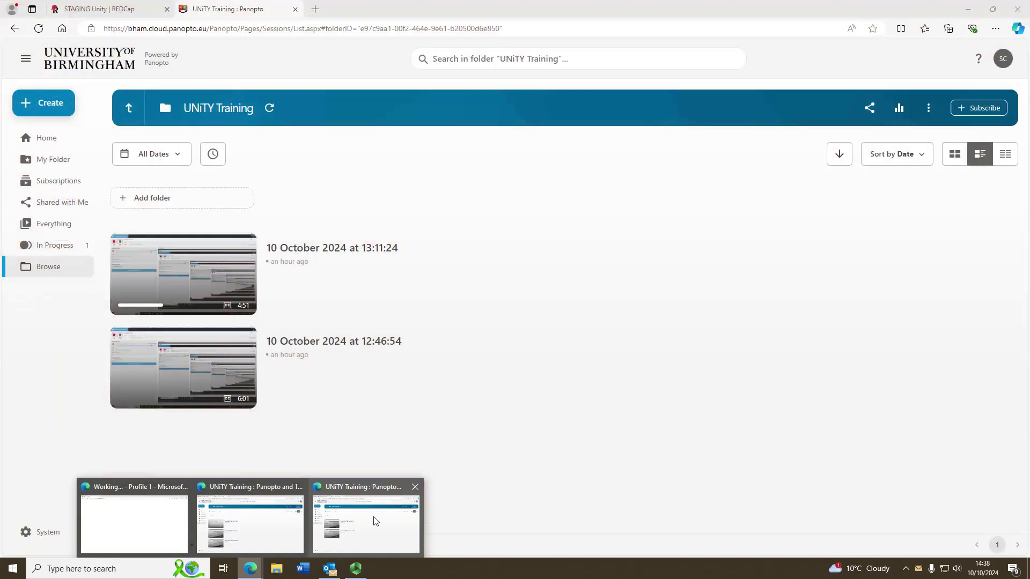
left_click(374, 520)
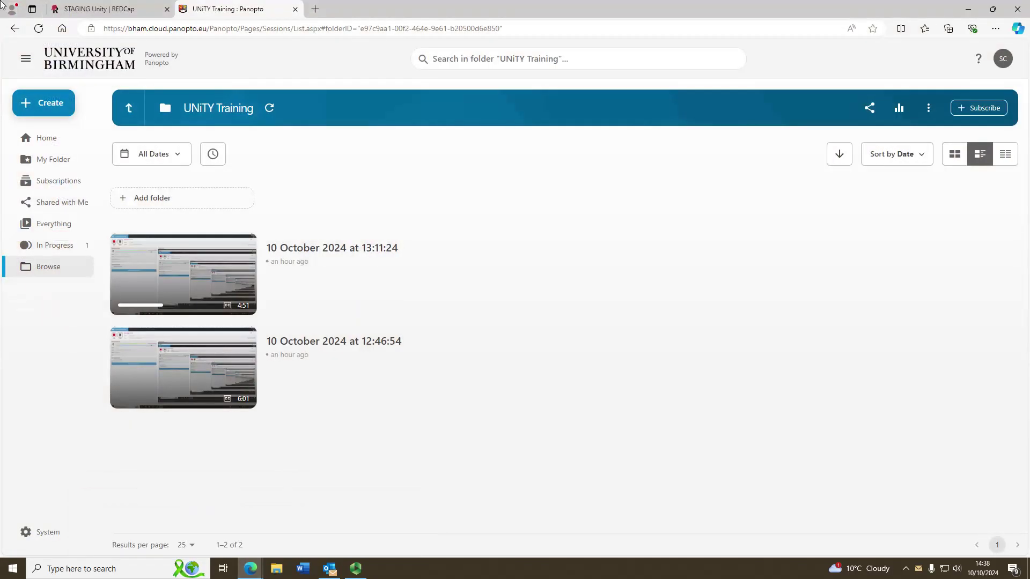
left_click(100, 9)
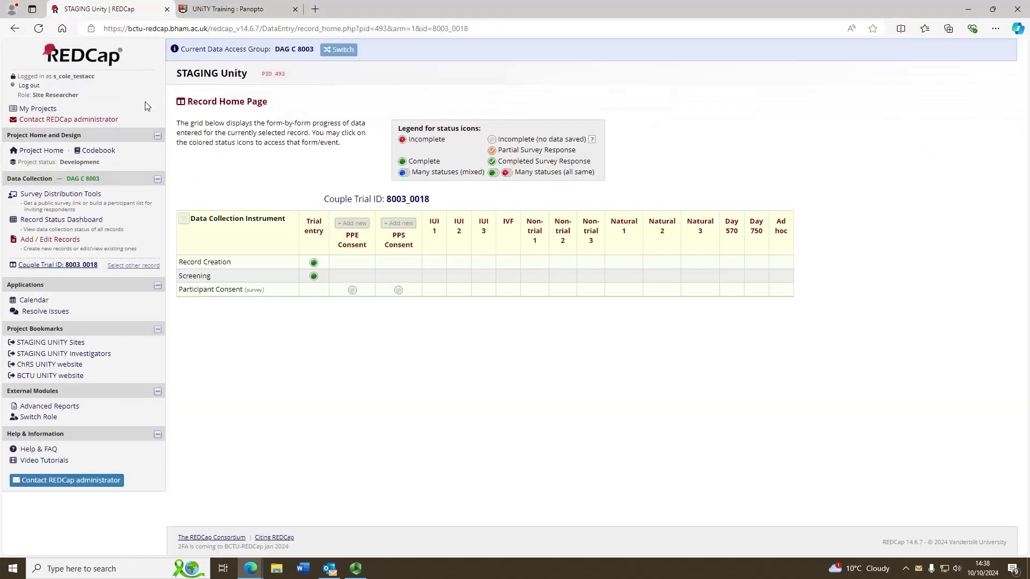
left_click(43, 30)
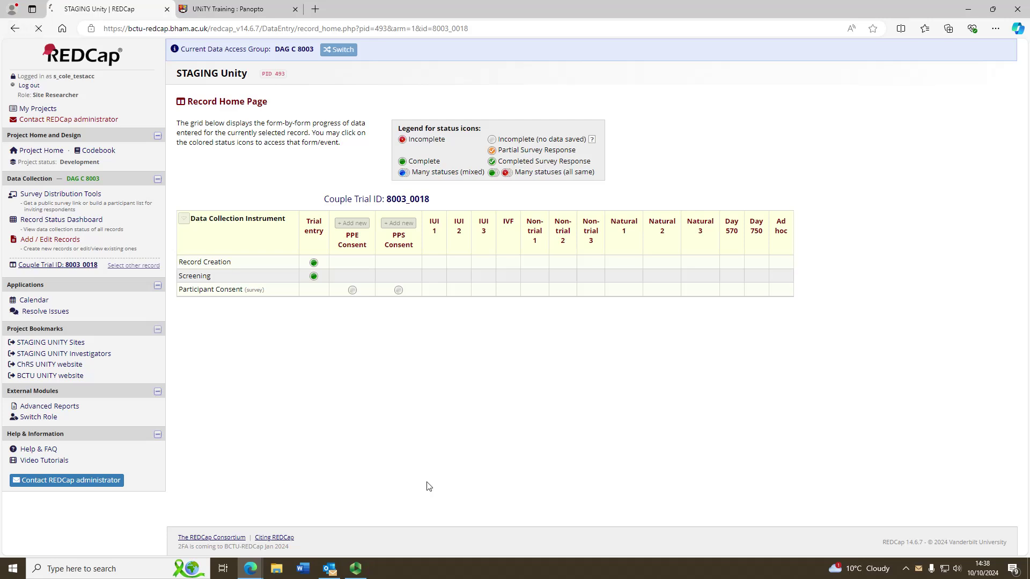